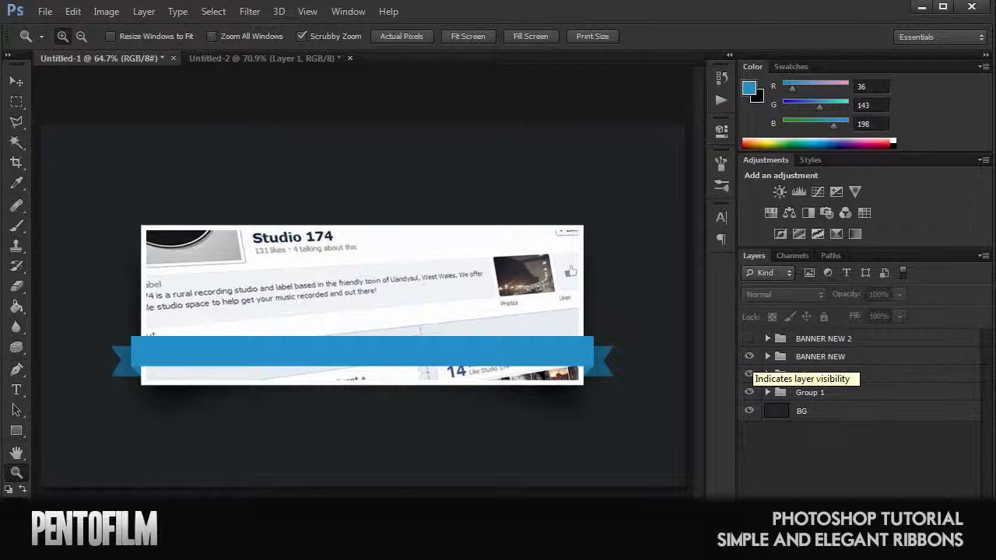
Hide the BANNER NEW group and create a new layer group named BAN2
click(749, 356)
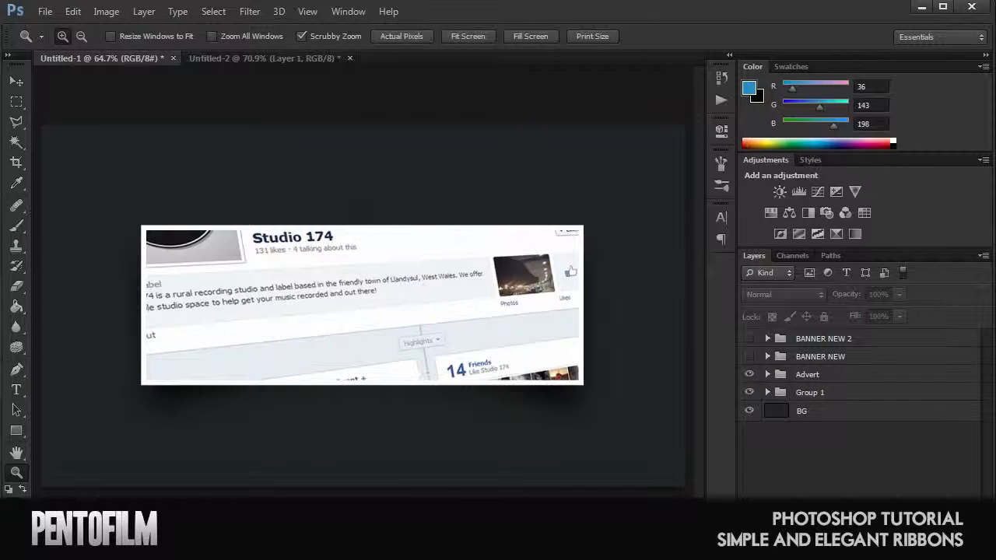
key(ctrl+g)
double_click(812, 338)
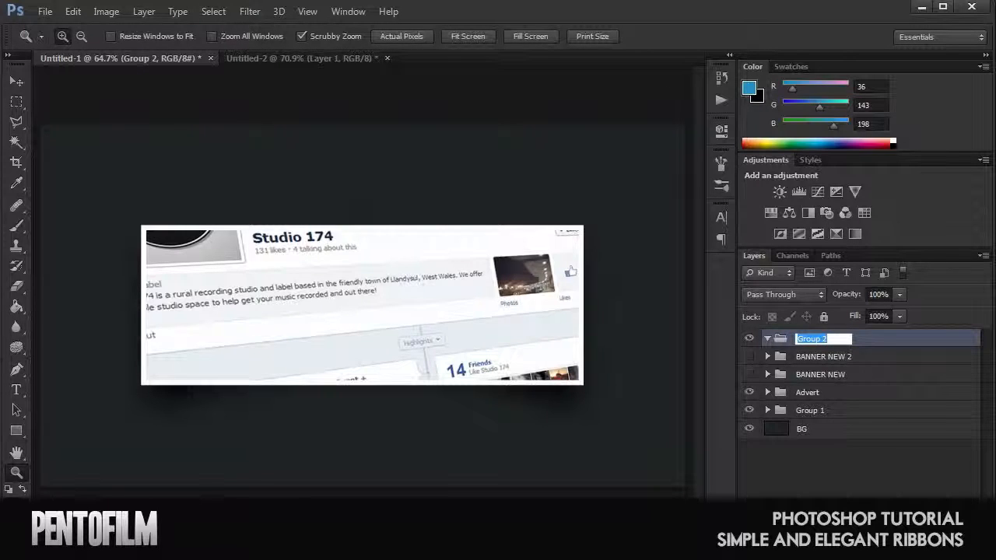
text(BAN2)
key(Return)
Show the grid and draw a blue rectangle of about 920 × 60 px across the lower part of the advert, overhanging both sides
scroll(192, 413, up, 4)
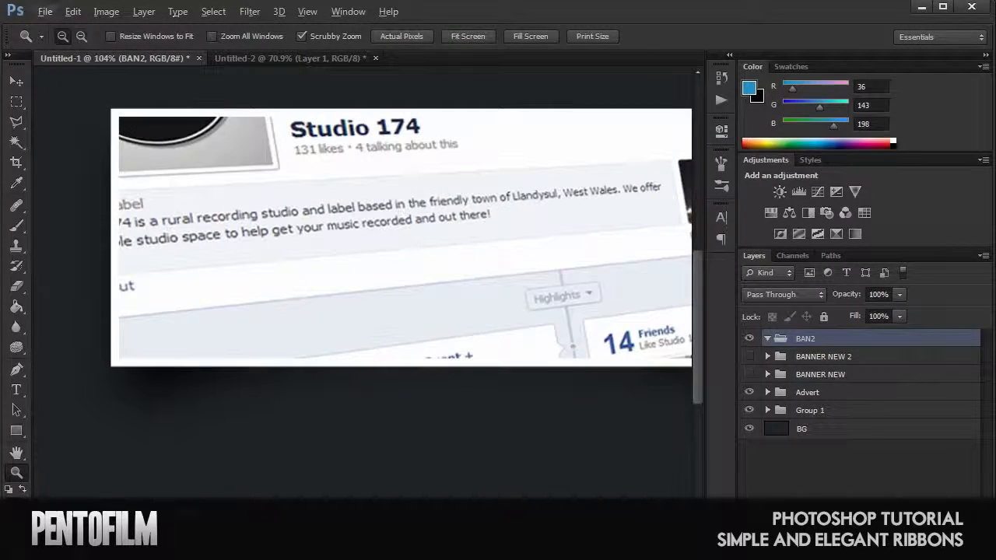
key(u)
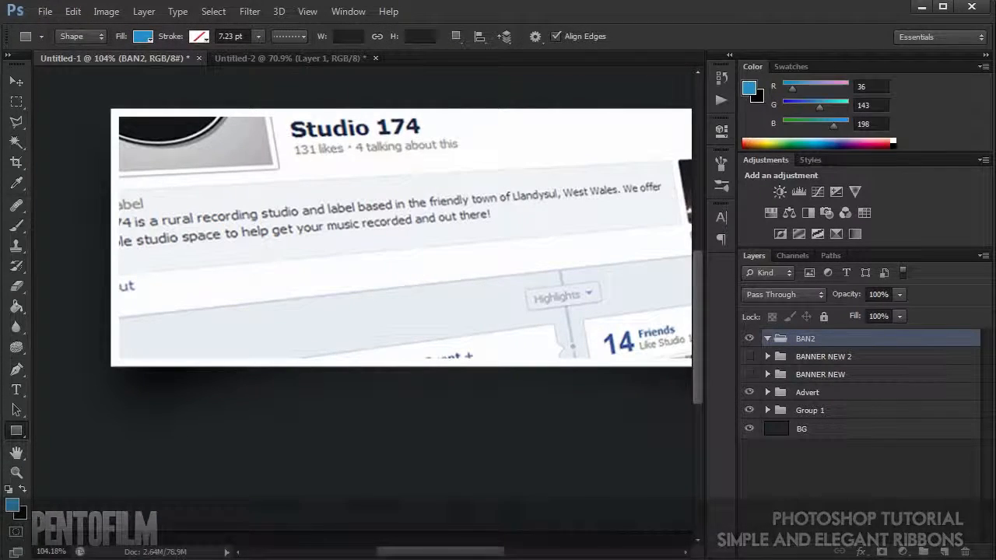
key(ctrl+apostrophe)
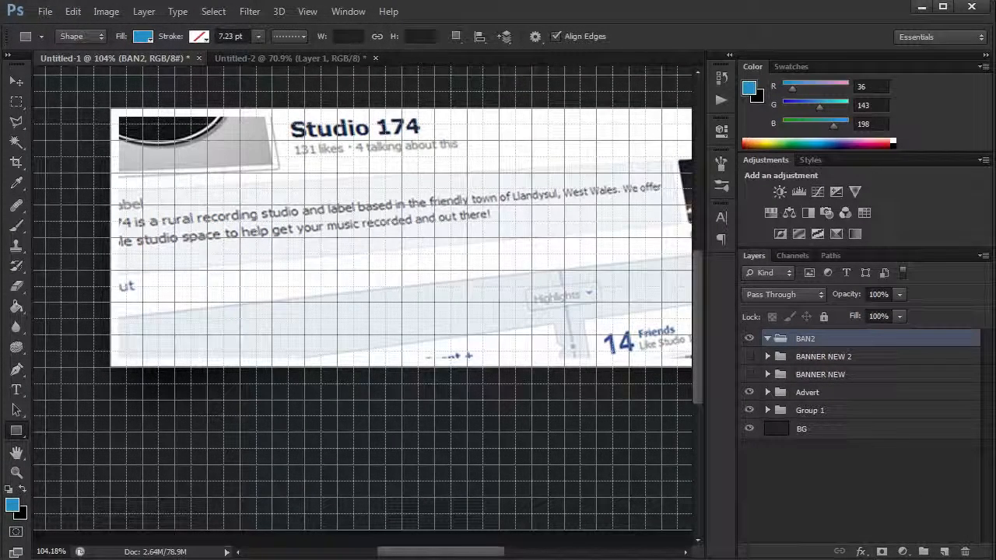
drag(117, 277, 582, 339)
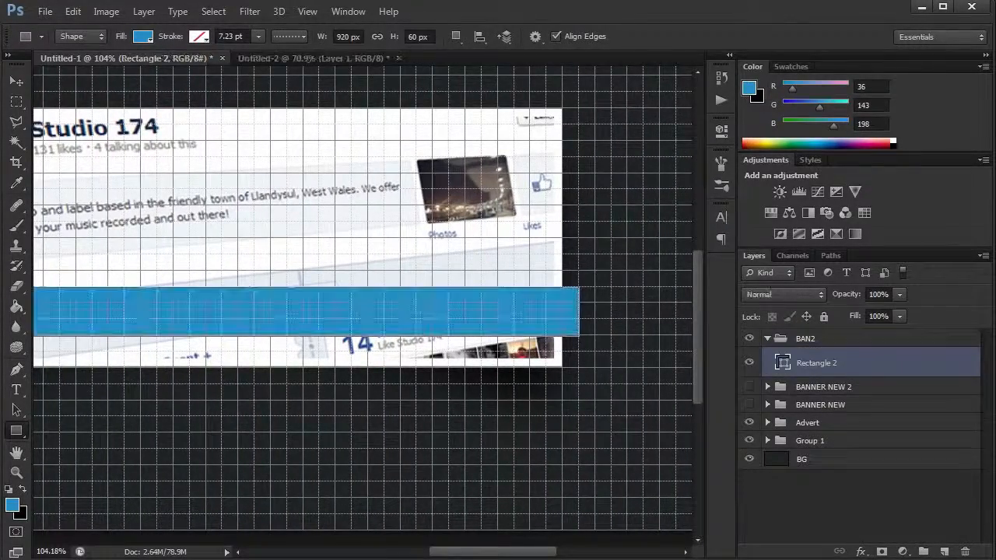
scroll(365, 296, left, 5)
scroll(381, 295, right, 4)
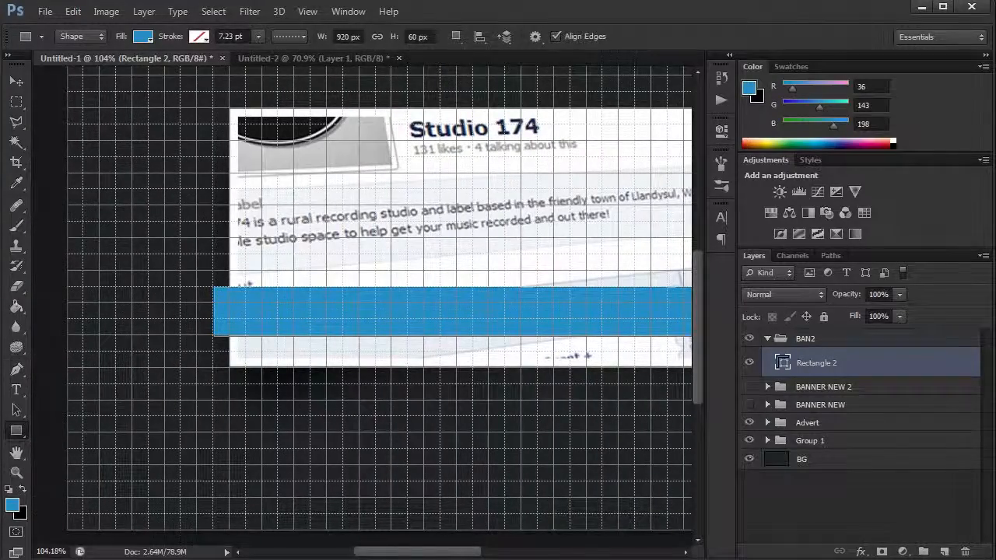
scroll(362, 298, left, 2)
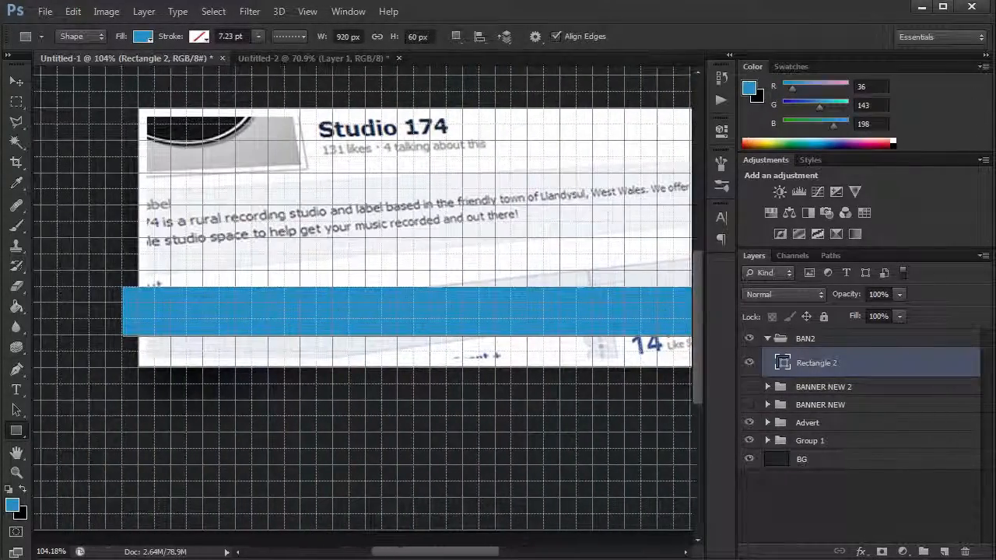
key(Escape)
Rename the rectangle's layer "banner base" and rasterize it
double_click(816, 363)
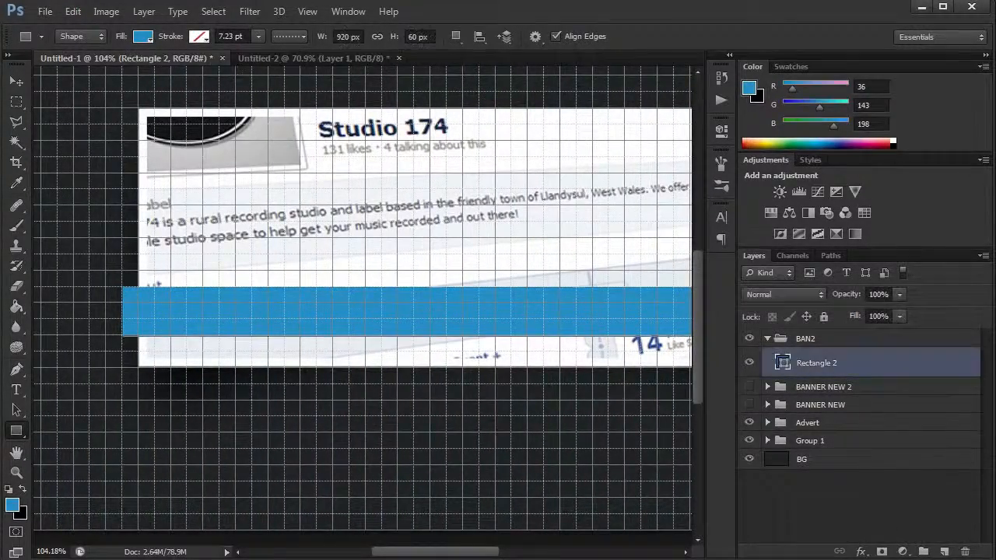
text(banner base)
key(Return)
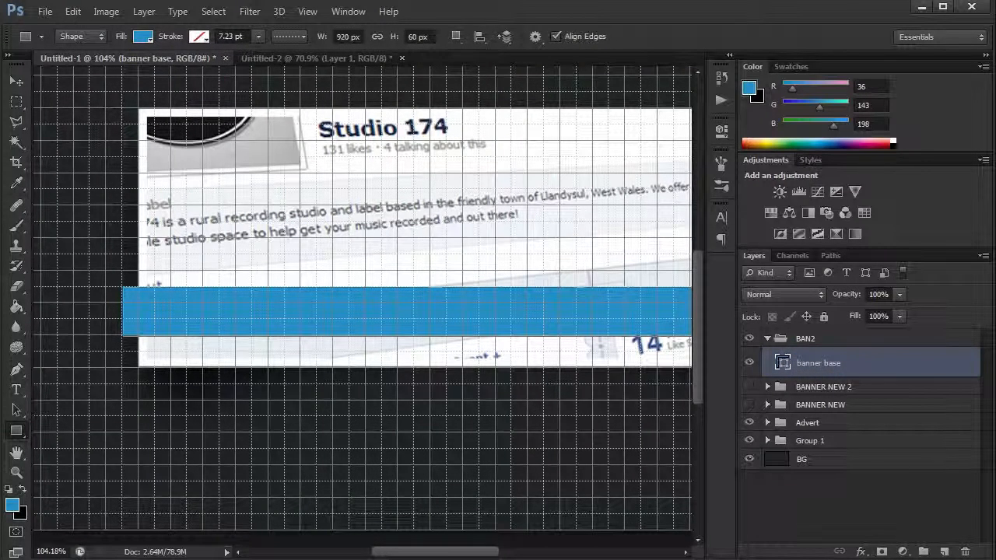
right_click(891, 364)
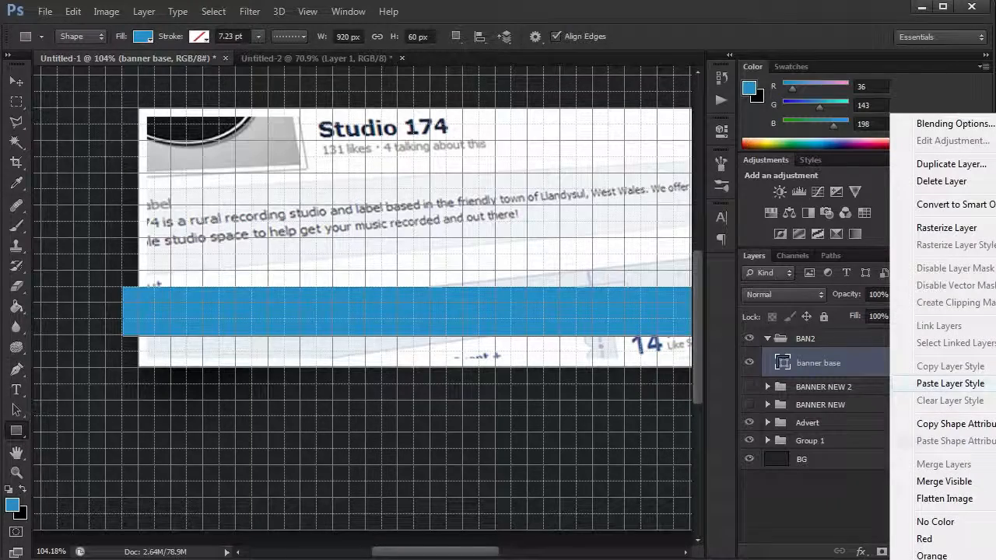
click(946, 227)
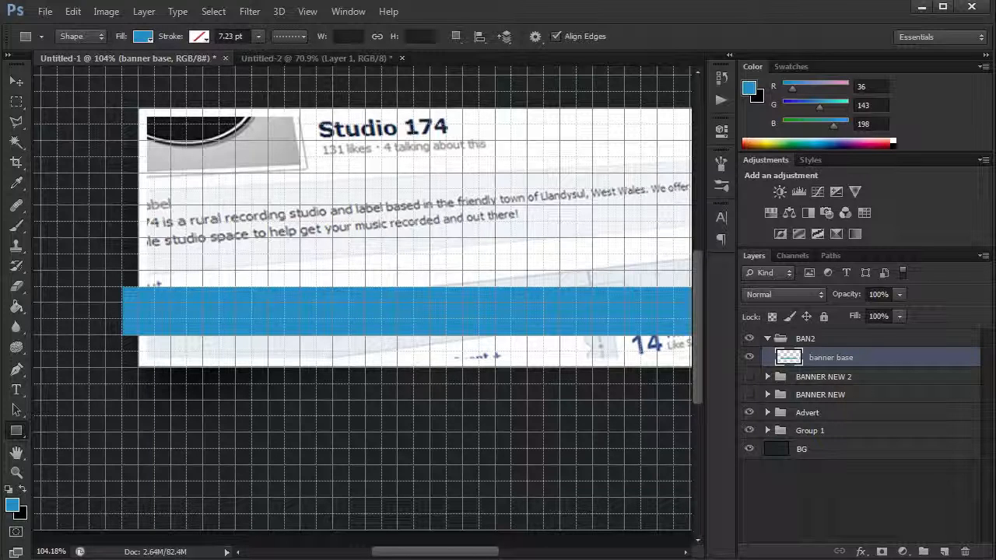
Duplicate the banner base layer and place the copy directly beneath the original
right_click(848, 357)
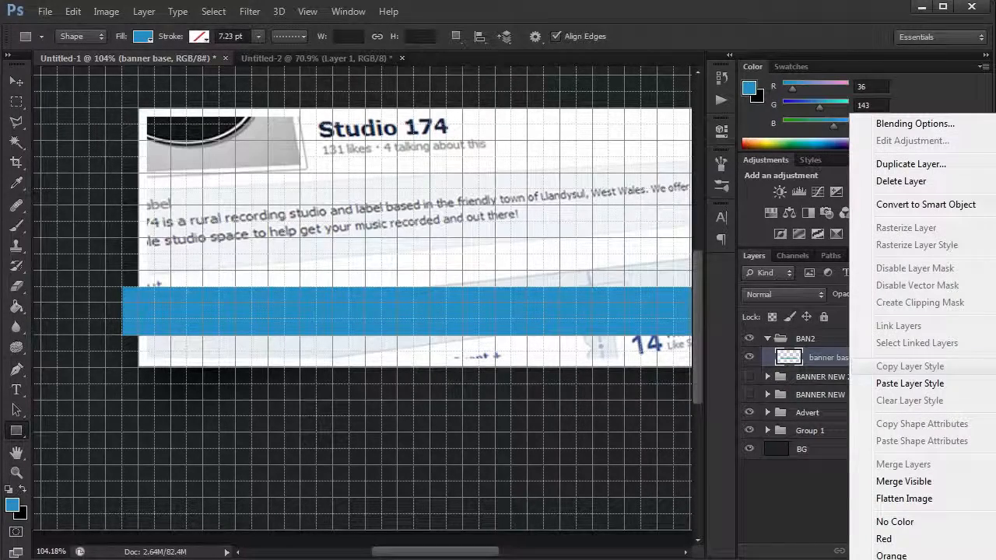
click(889, 102)
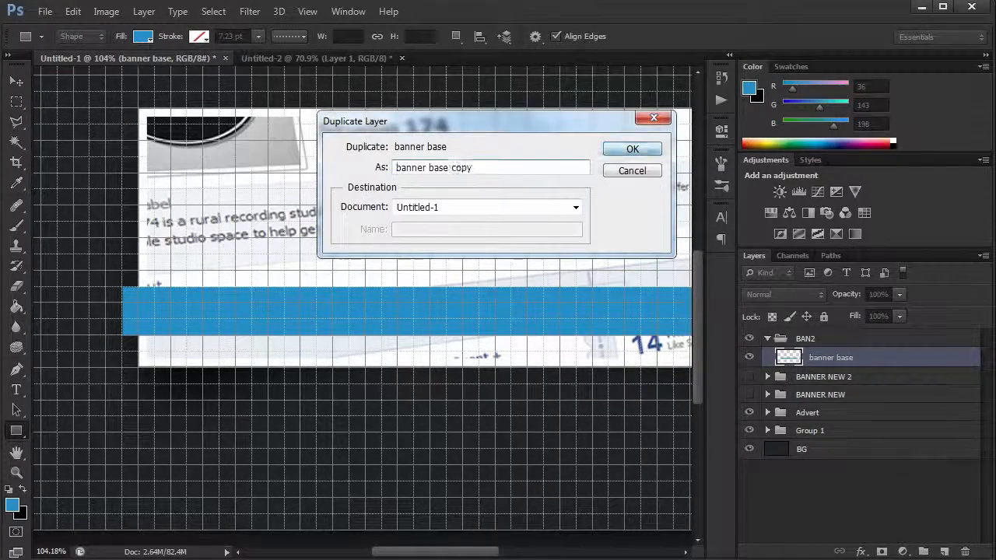
key(Return)
drag(848, 373, 848, 385)
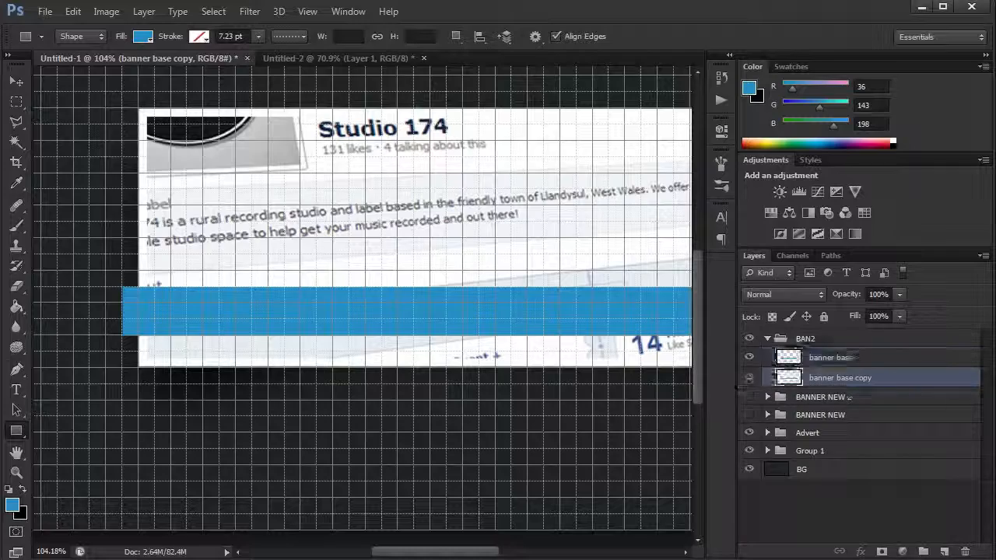
Apply a Color Overlay in a darker shade of the banner's blue to the banner base copy layer
double_click(903, 377)
click(809, 259)
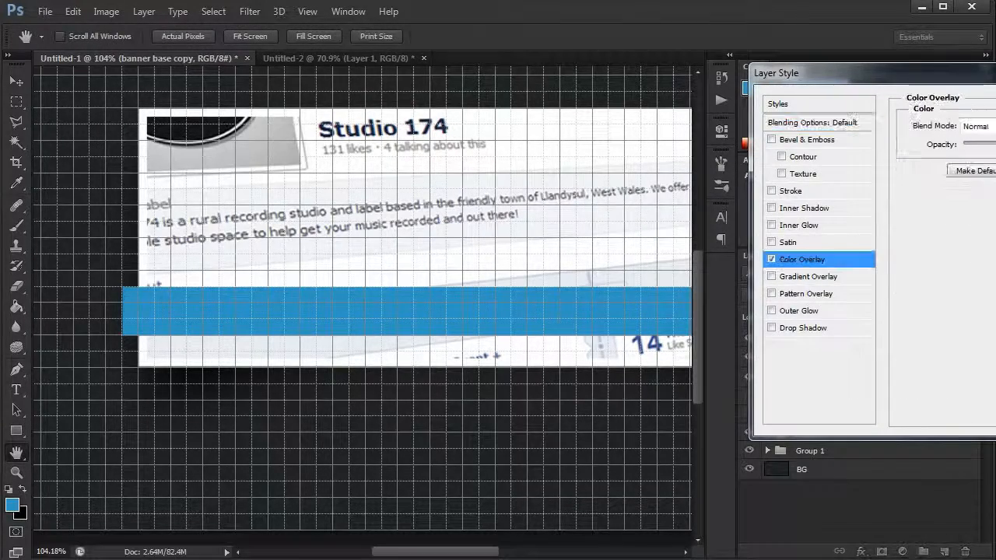
click(993, 125)
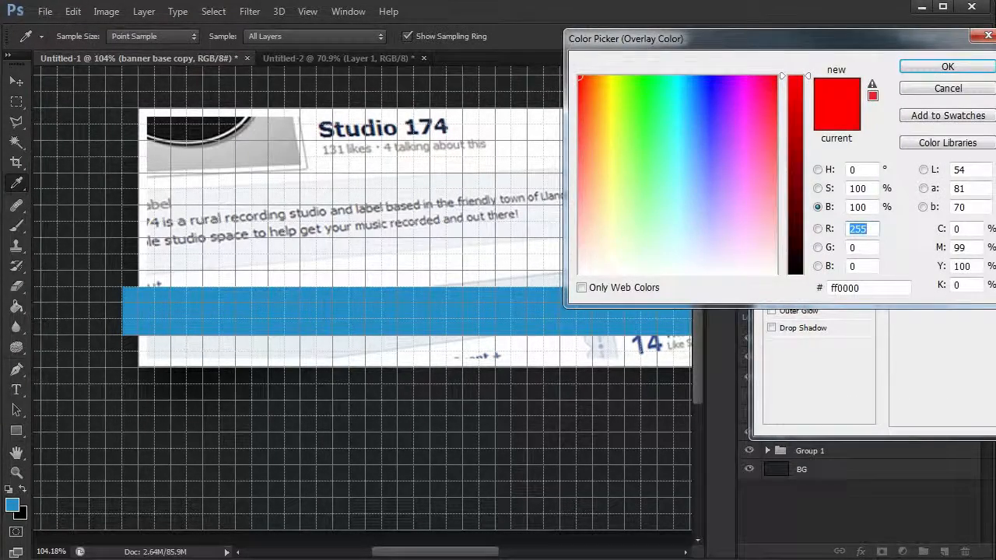
click(544, 311)
drag(795, 119, 795, 162)
key(Return)
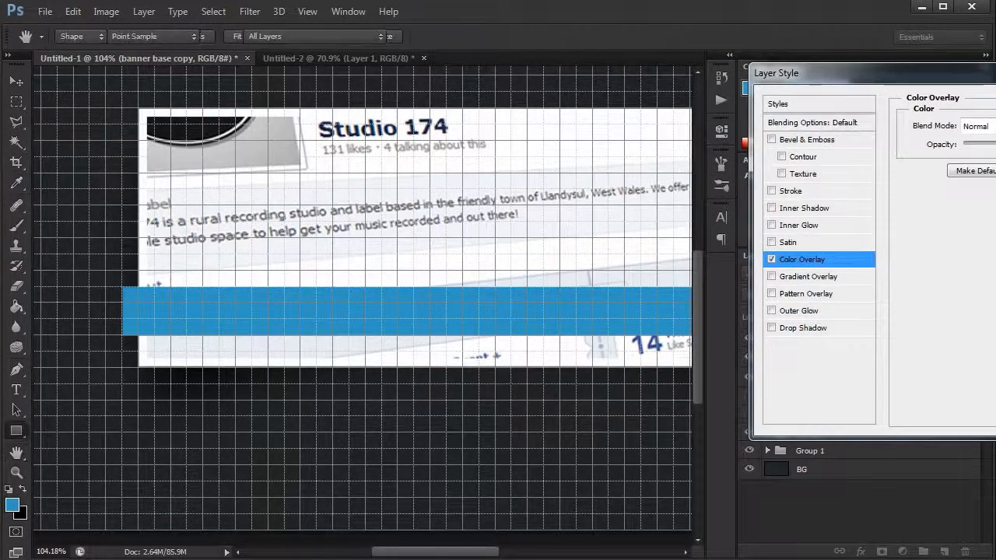
key(Return)
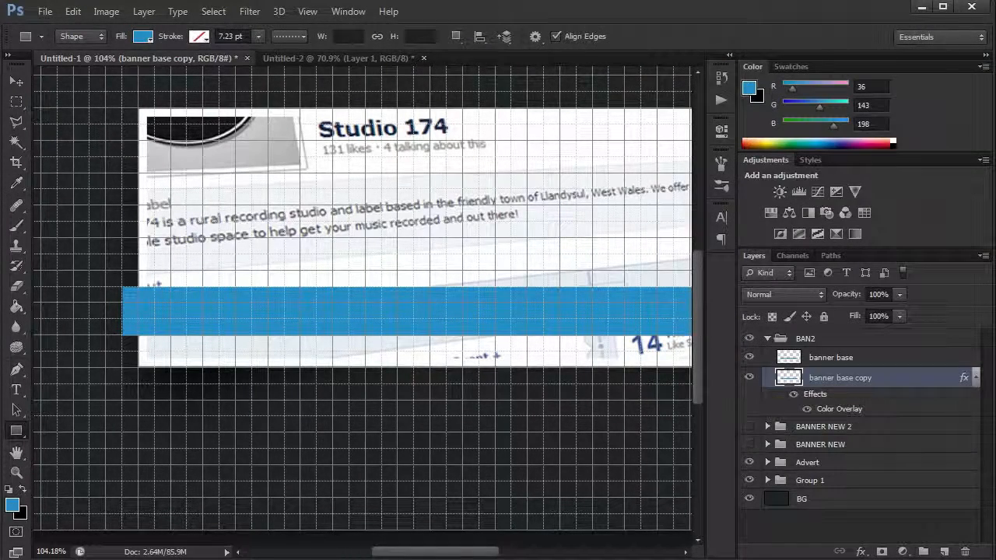
Move the darker banner copy down and to the left so it sticks out behind the banner's left end
key(b)
key(v)
drag(327, 315, 290, 326)
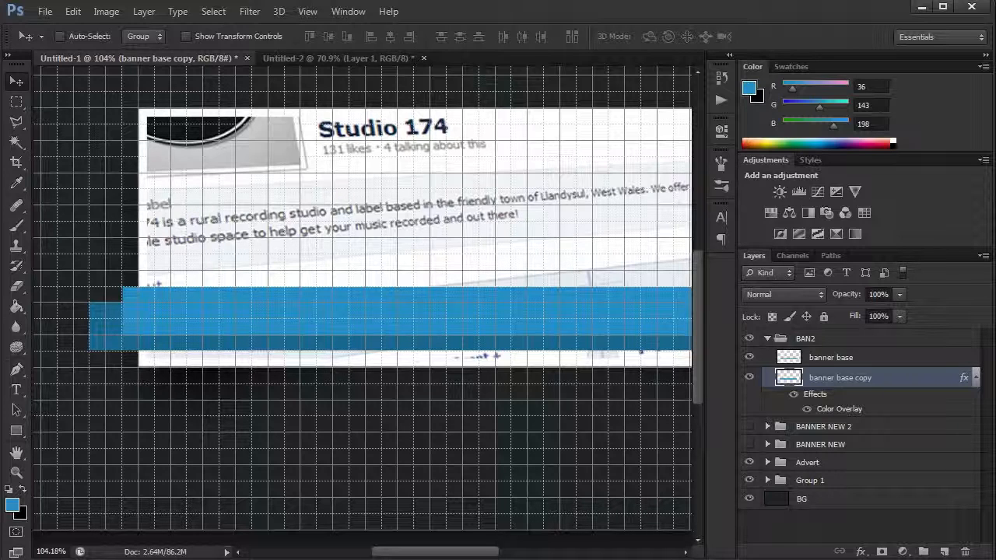
Delete everything on the banner base copy layer except a short tail at the banner's left end, and clear the selection
key(m)
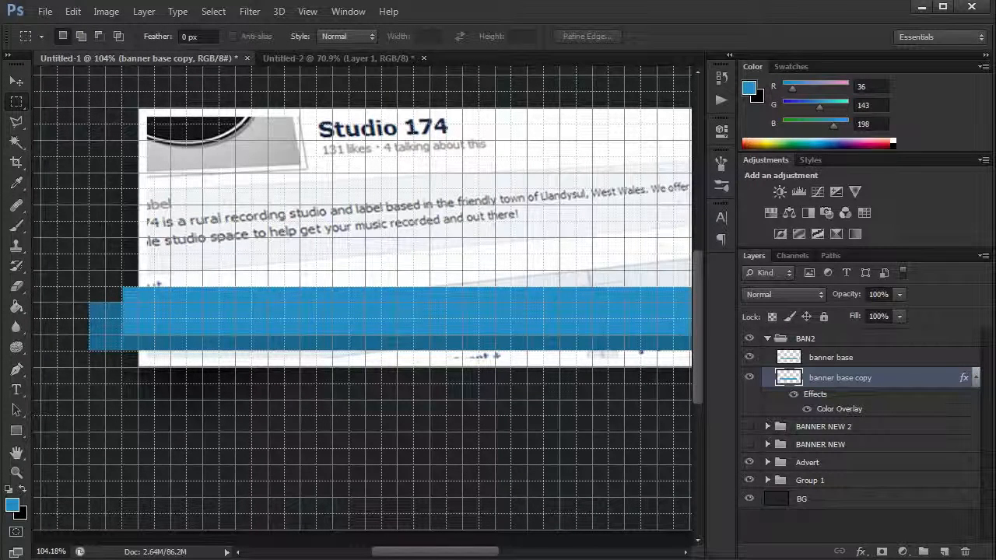
drag(89, 287, 627, 361)
key(Delete)
scroll(362, 303, left, 4)
scroll(363, 303, left, 5)
scroll(363, 303, right, 2)
key(ctrl+d)
Create a new empty layer directly above the banner base copy layer
scroll(405, 373, up, 7)
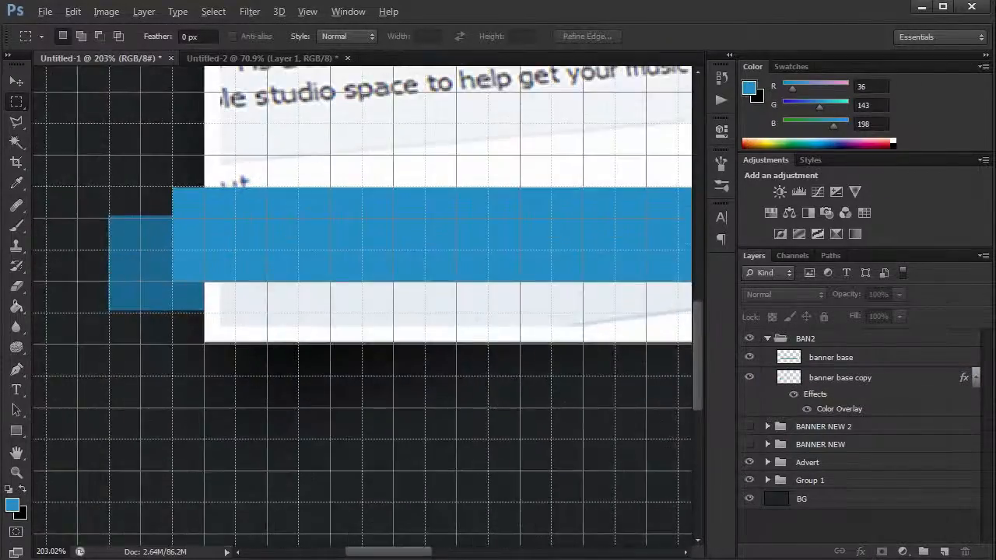
click(839, 377)
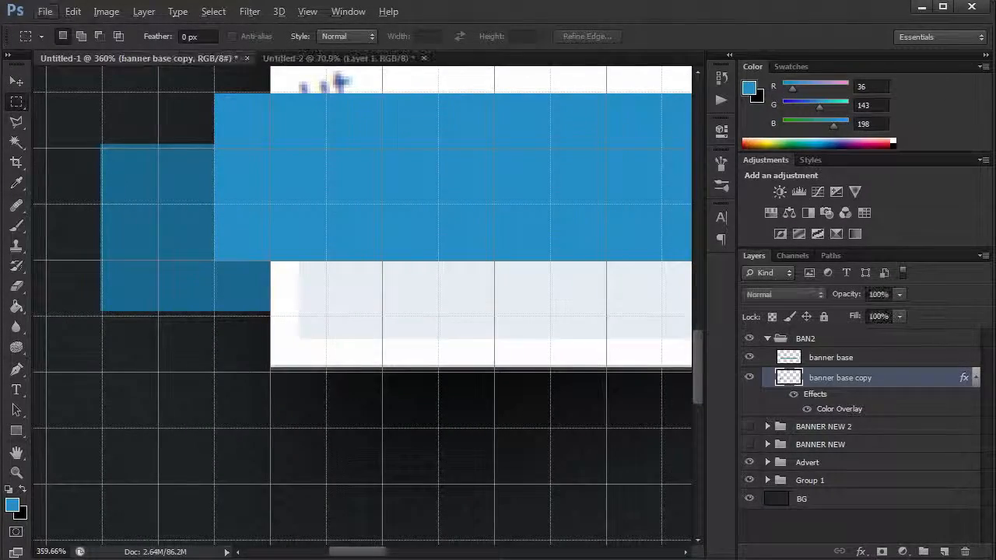
key(ctrl+shift+alt+n)
key(p)
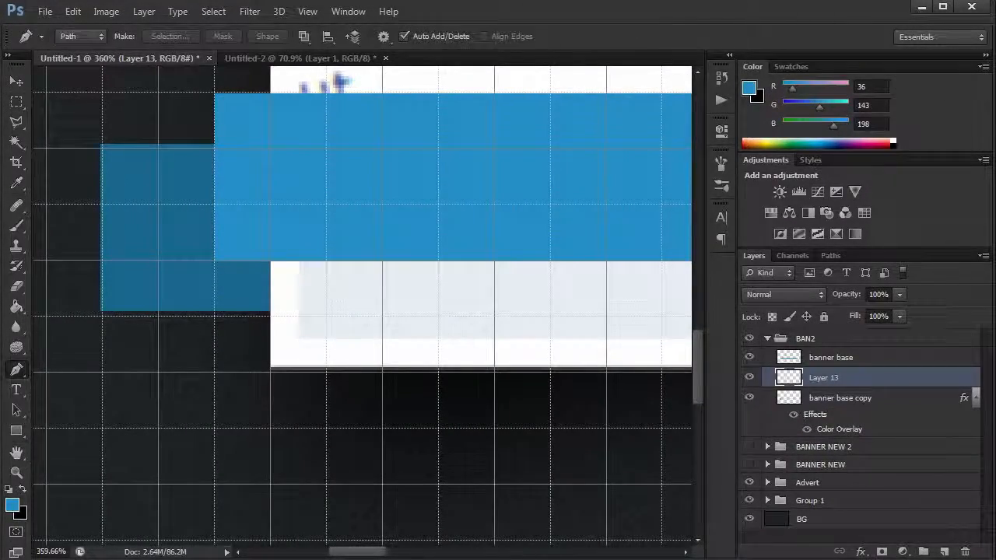
click(215, 263)
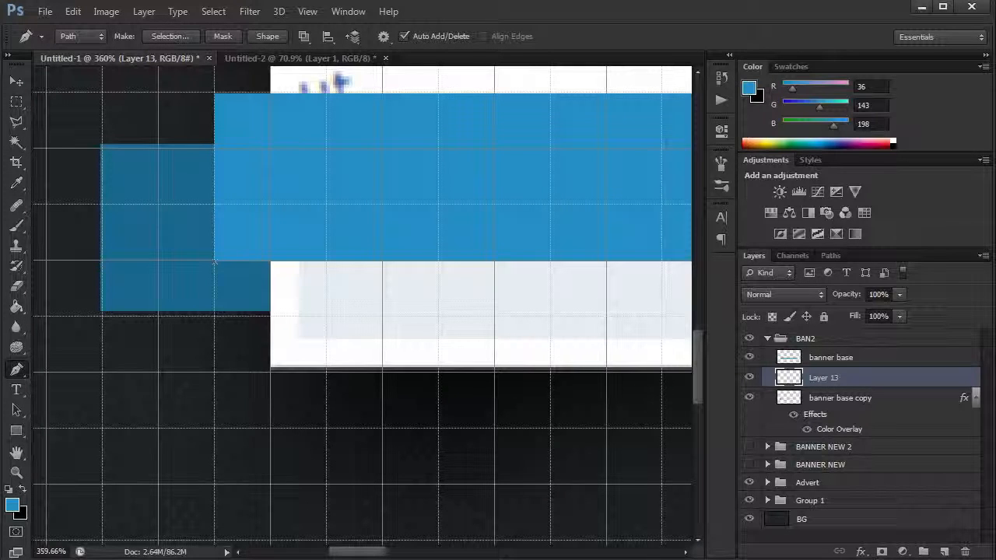
Nudge the dark tail on the banner base copy layer down 2 px to line up with the grid
drag(813, 398, 813, 380)
key(v)
key(Down)
key(Down)
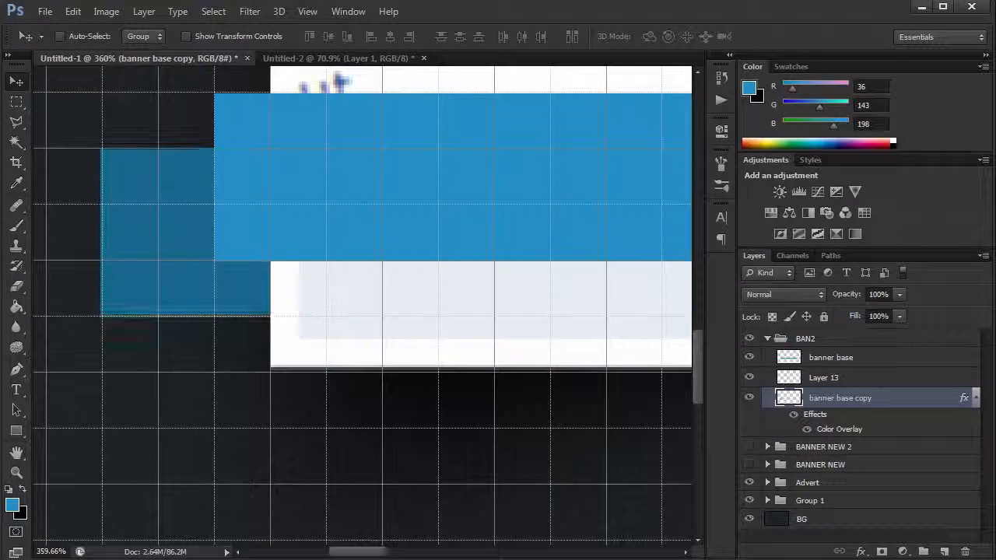
On the new layer, draw a triangular Pen path from the banner's lower-left corner to the tail's lower-right corner and up behind the banner
click(823, 377)
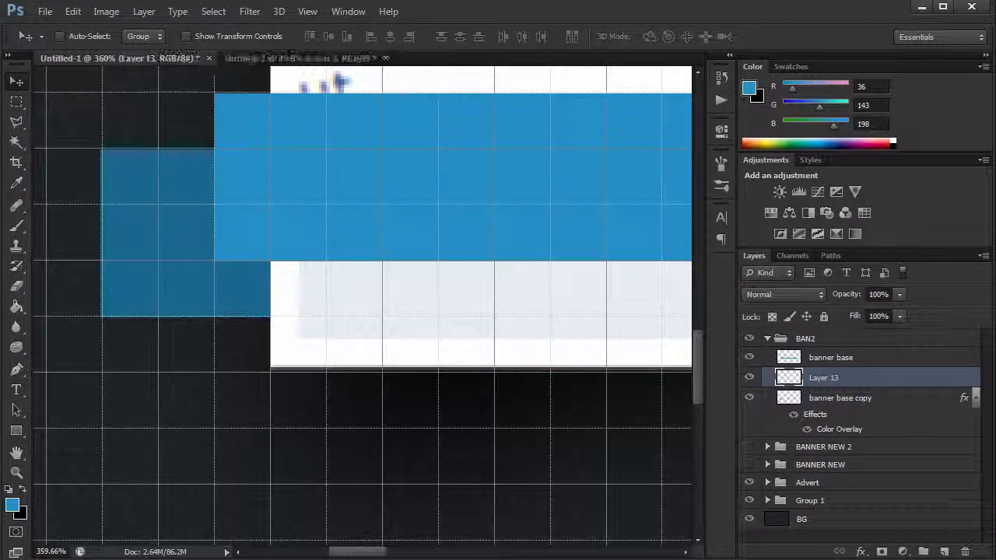
click(16, 369)
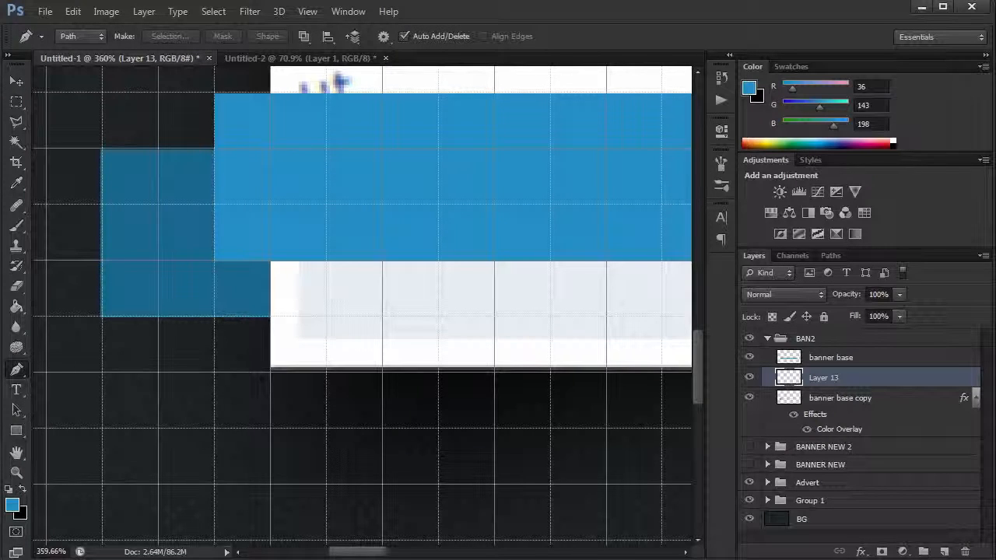
click(214, 261)
click(271, 318)
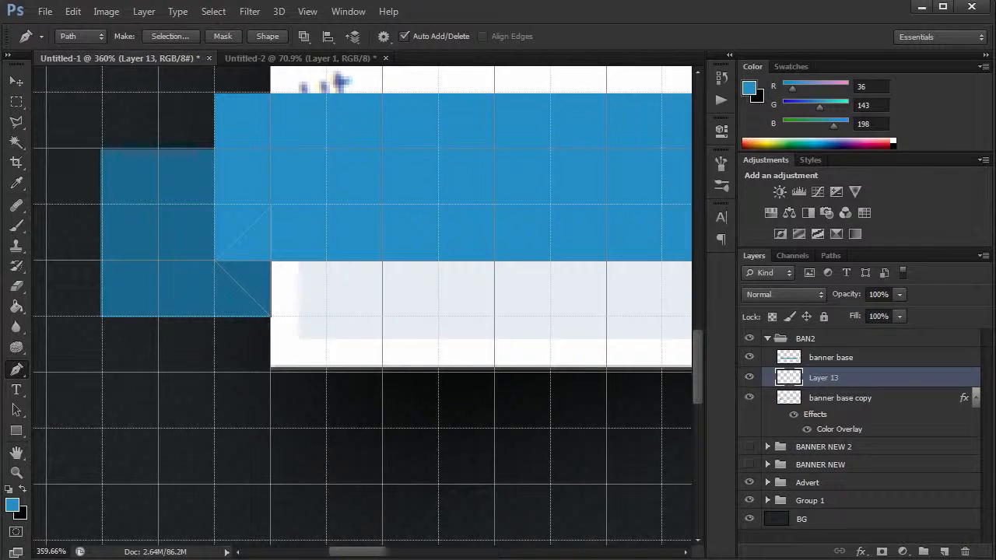
Fill the triangular path with the colour 2183b5 at 100% opacity, and select the banner base copy layer
right_click(240, 268)
click(272, 359)
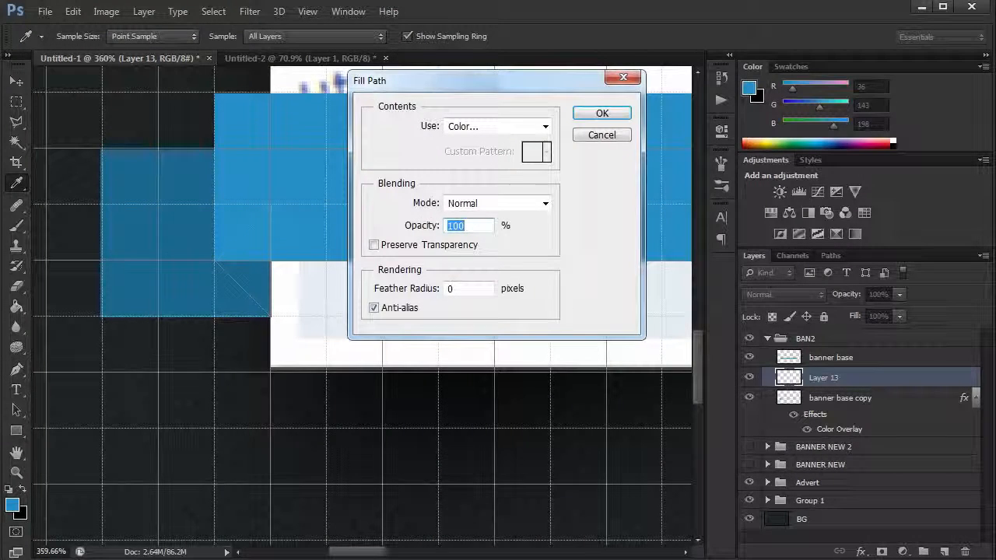
click(498, 126)
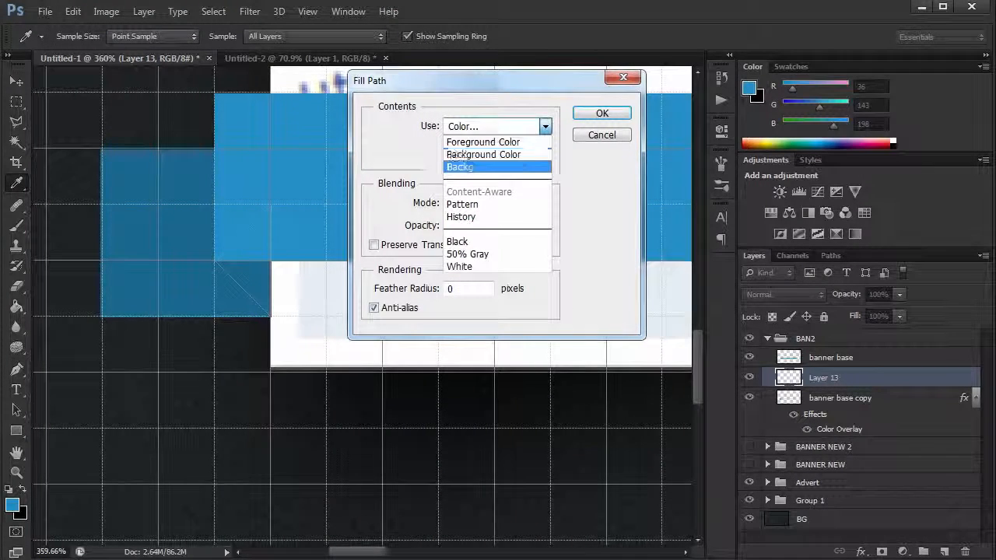
click(466, 167)
click(796, 163)
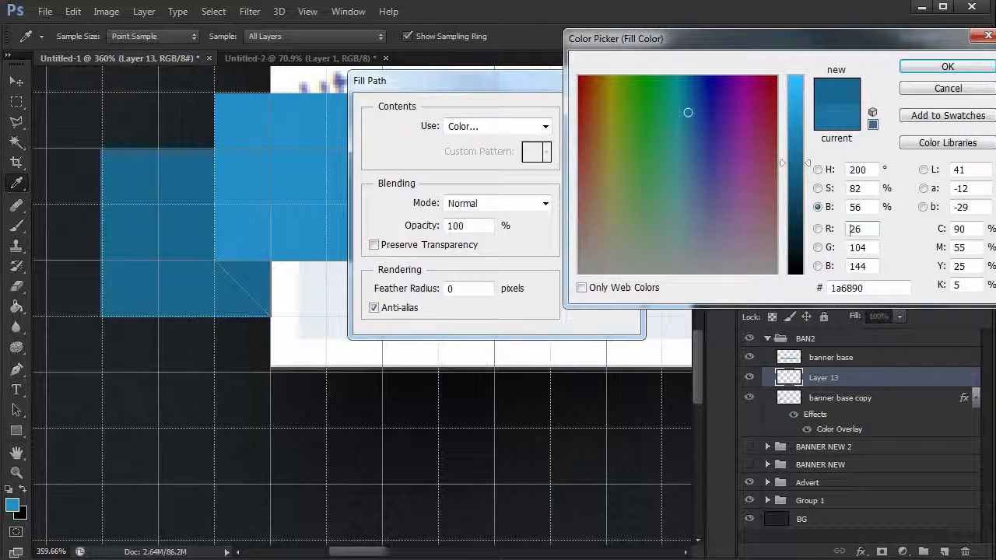
click(795, 133)
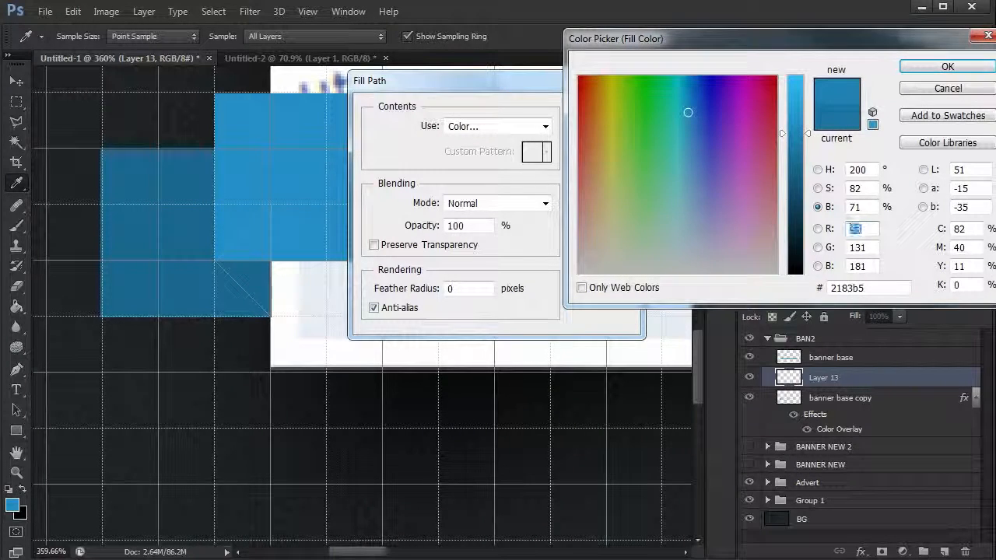
click(948, 66)
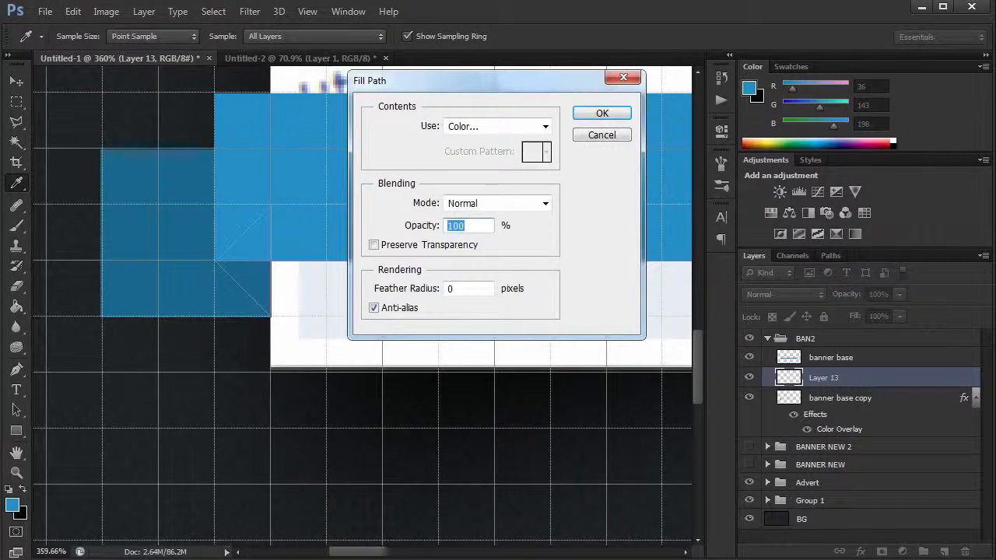
click(604, 115)
click(840, 398)
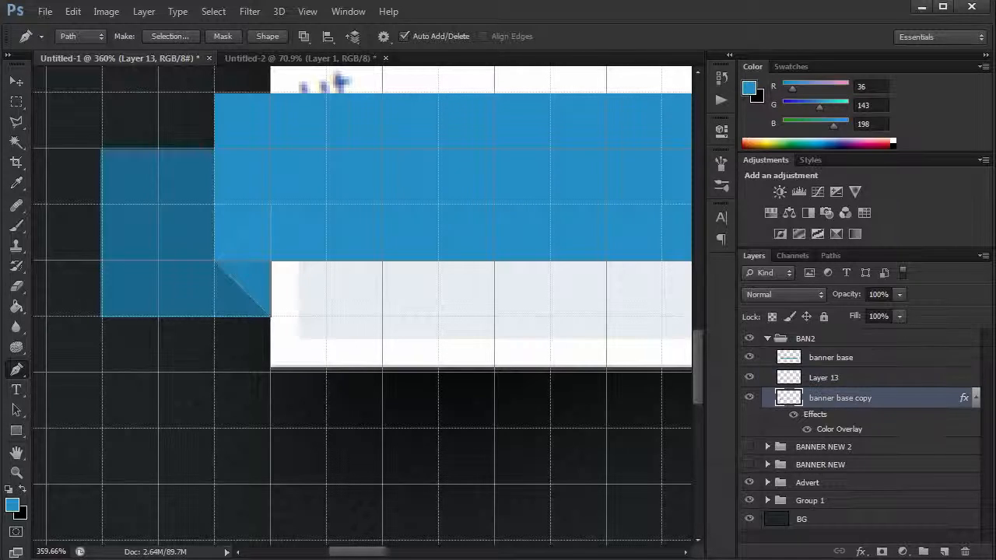
Deselect the triangular work path and hide the grid over the canvas
click(830, 255)
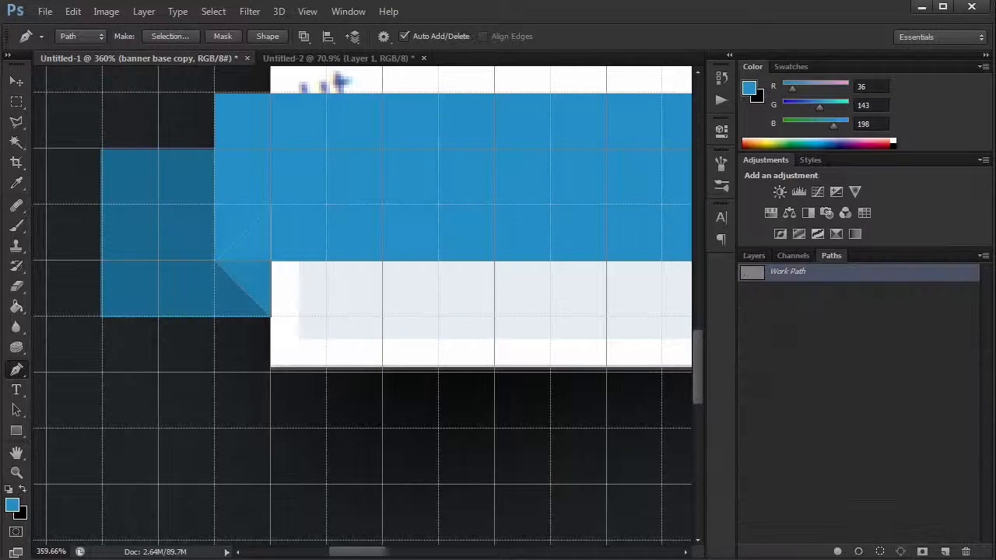
click(830, 327)
click(753, 255)
scroll(362, 305, down, 1)
scroll(371, 323, down, 2)
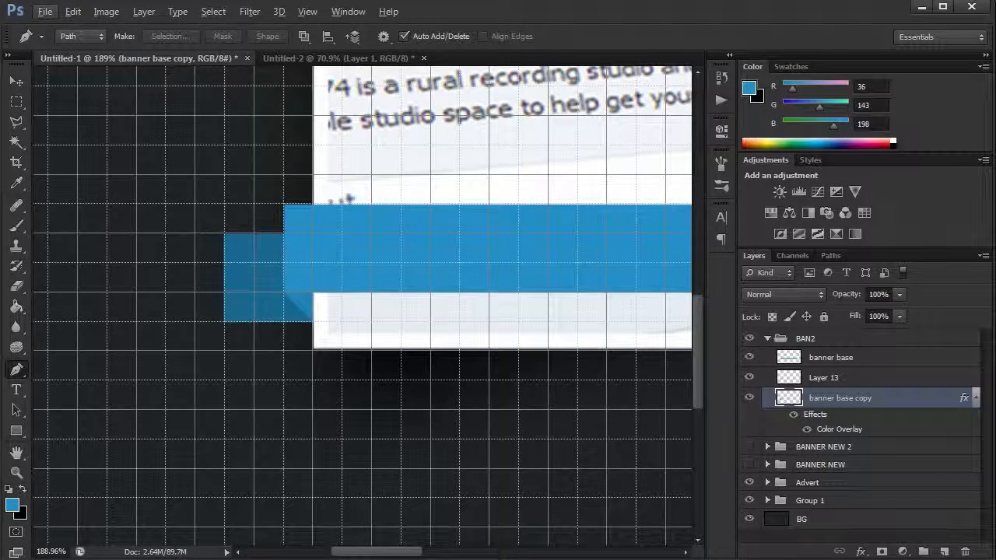
key(ctrl+apostrophe)
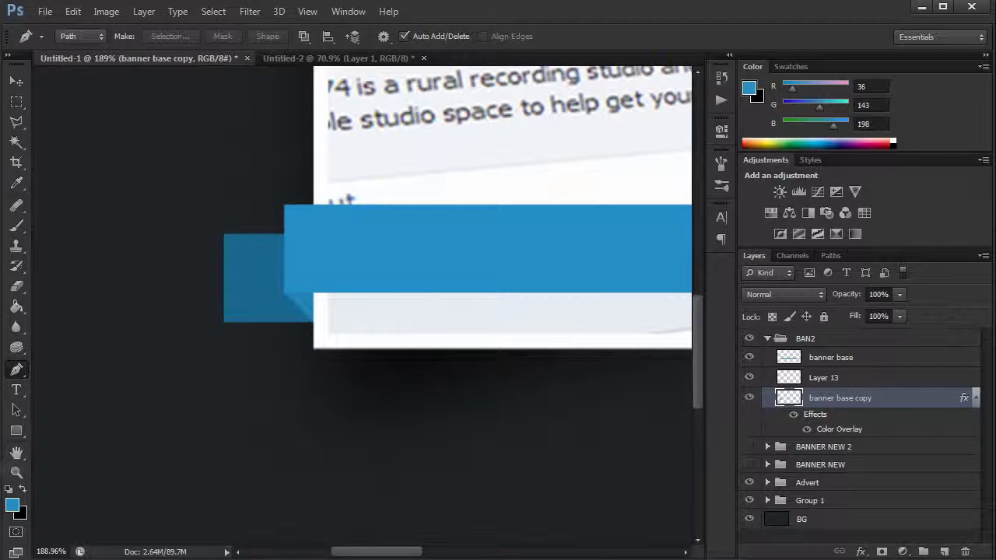
Reset the colours to a black foreground, create a new layer directly above the banner base copy layer, and activate the Brush tool
key(d)
key(z)
click(402, 36)
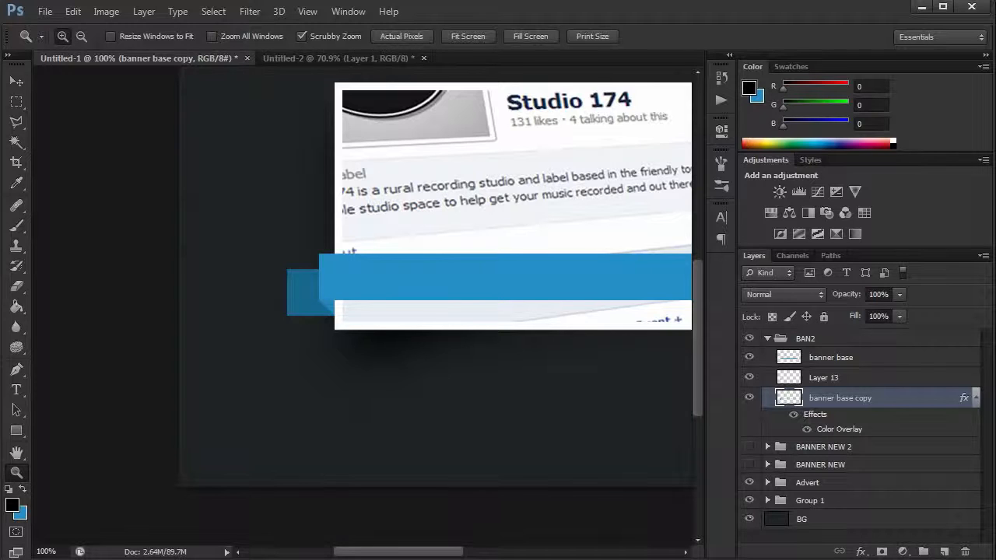
click(287, 287)
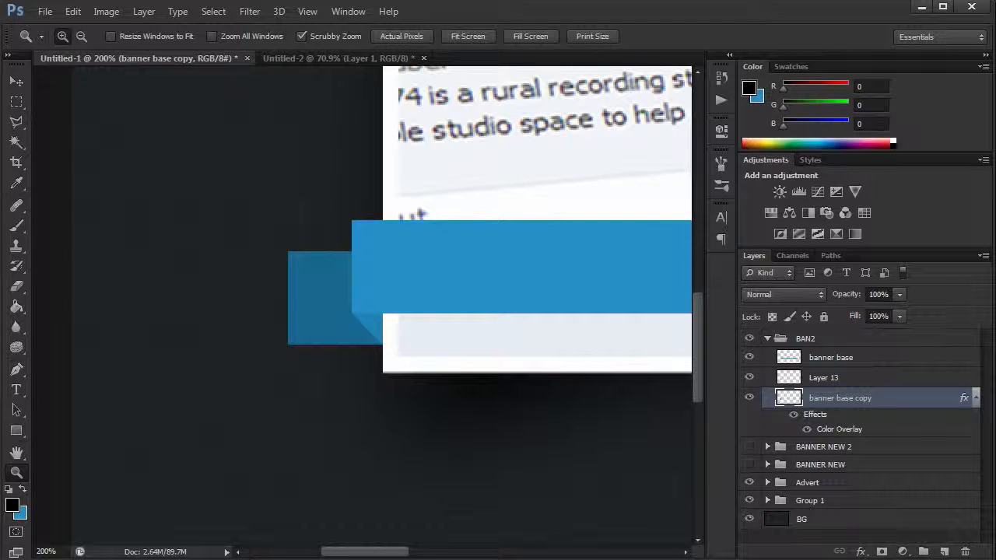
key(ctrl+shift+alt+n)
click(16, 226)
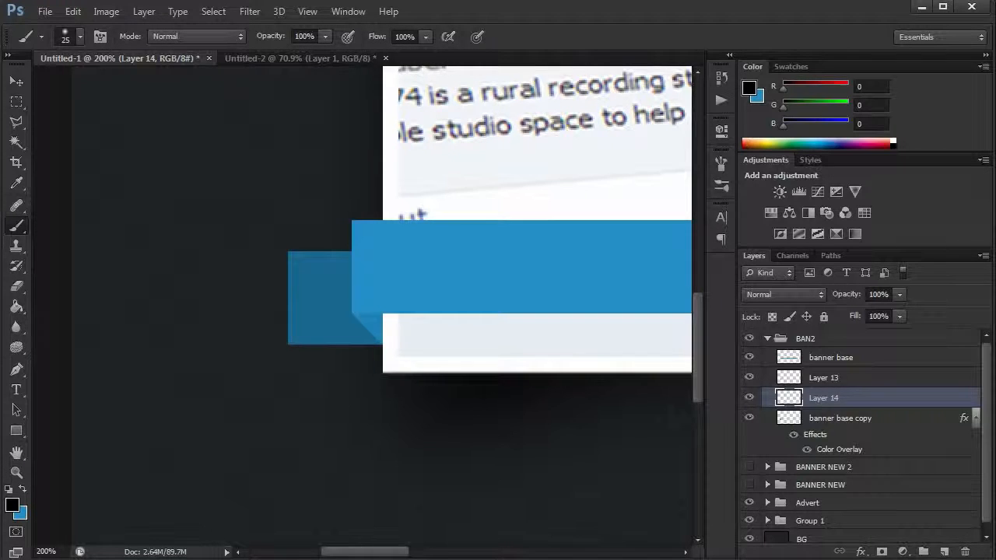
key([)
key([)
key([)
key([)
key([)
key([)
key([)
key([)
key([)
key([)
key([)
key(bracketright)
key(bracketright)
key(bracketright)
scroll(341, 360, up, 4)
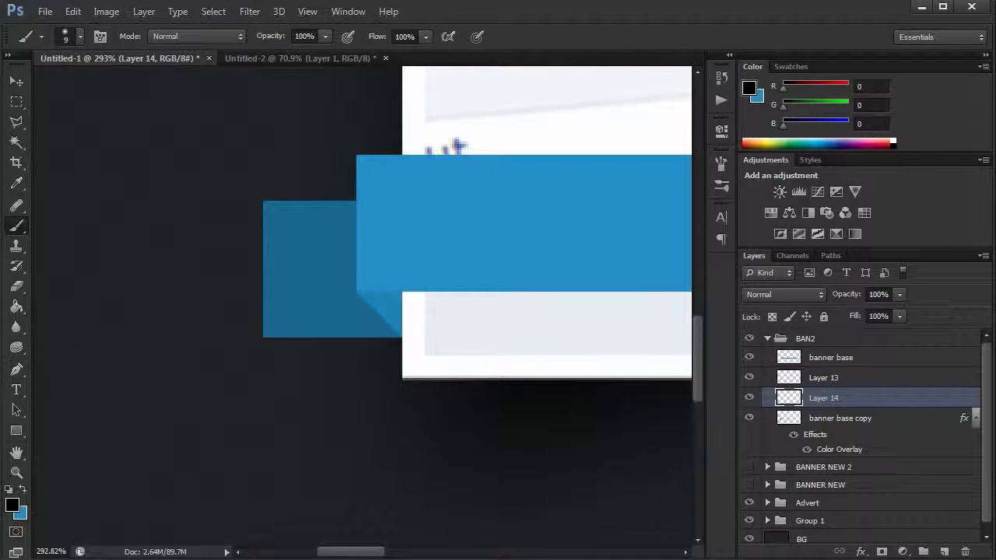
click(348, 245)
click(342, 253)
click(338, 267)
key(ctrl+alt+z)
key(ctrl+alt+z)
key(ctrl+alt+z)
Paint a soft black shadow with a 25 px brush on the dark tail, along the banner's left edge and fold
drag(335, 237, 349, 311)
click(341, 287)
click(340, 289)
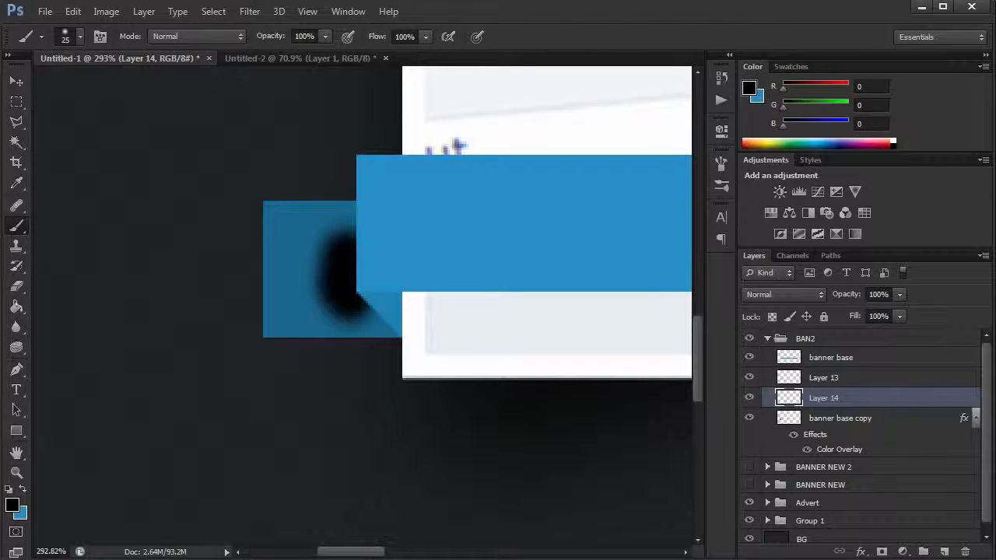
click(352, 305)
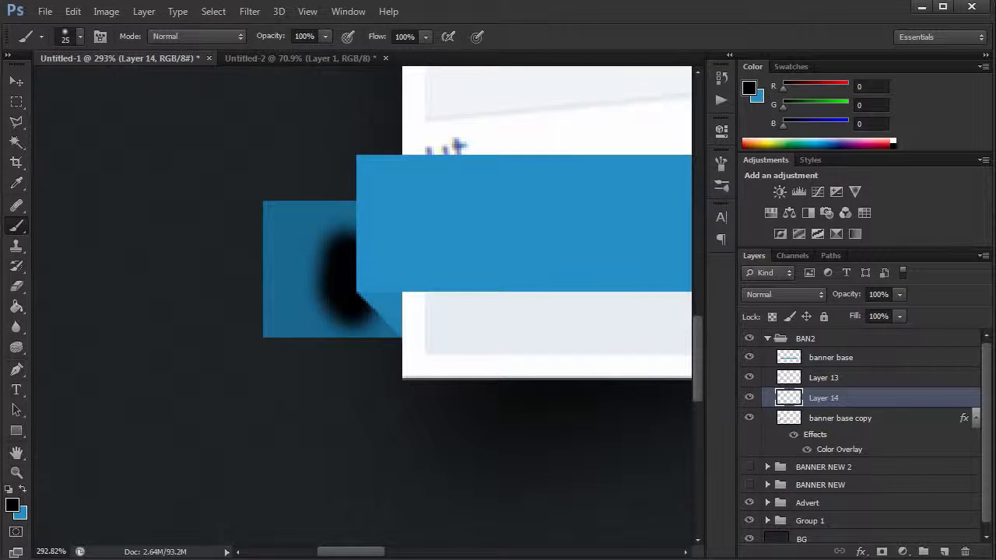
Soften the painted shadow with a Gaussian Blur and apply the same blur a second time
click(250, 11)
mouse_move(311, 168)
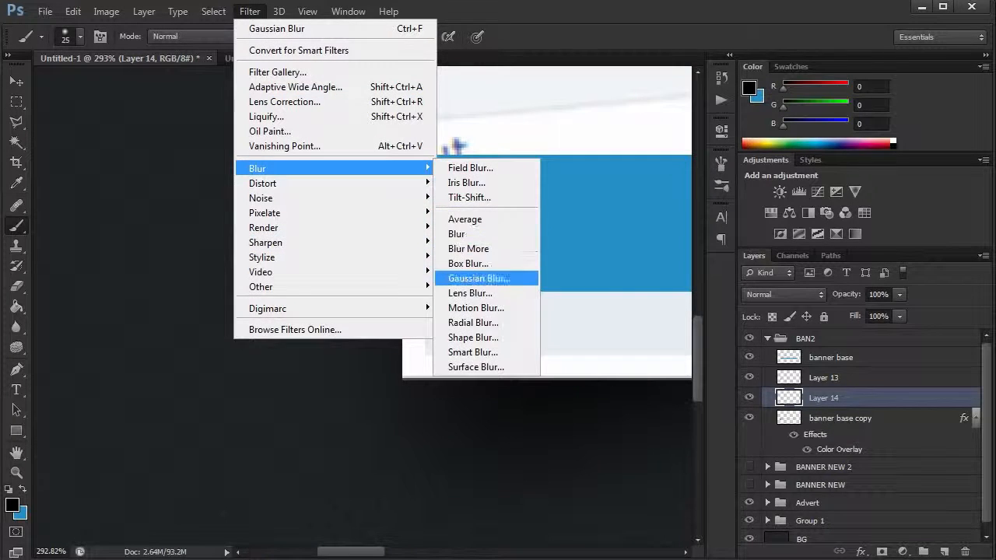
click(479, 278)
key(Return)
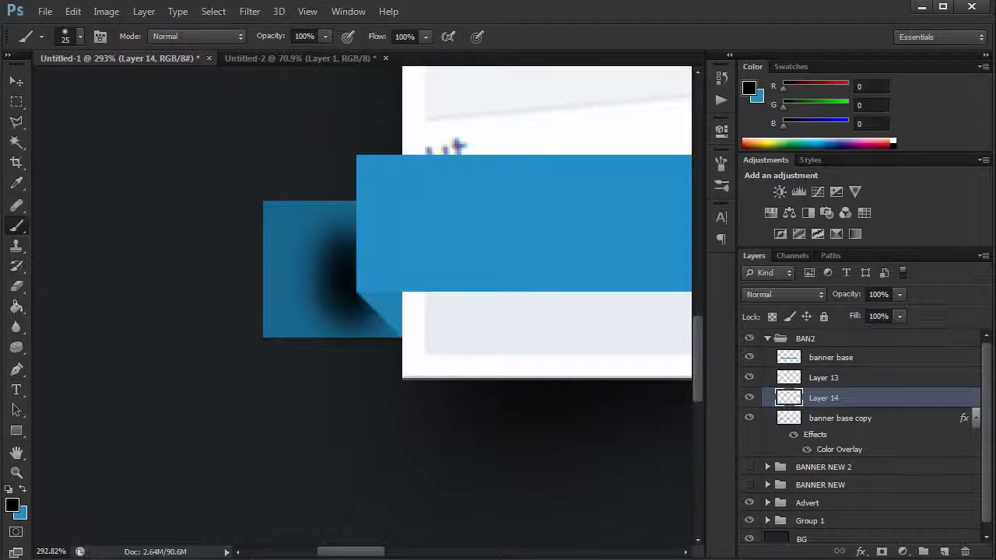
click(250, 11)
click(280, 28)
Set the shadow layer's blend mode to Overlay and its opacity to 14%
click(784, 294)
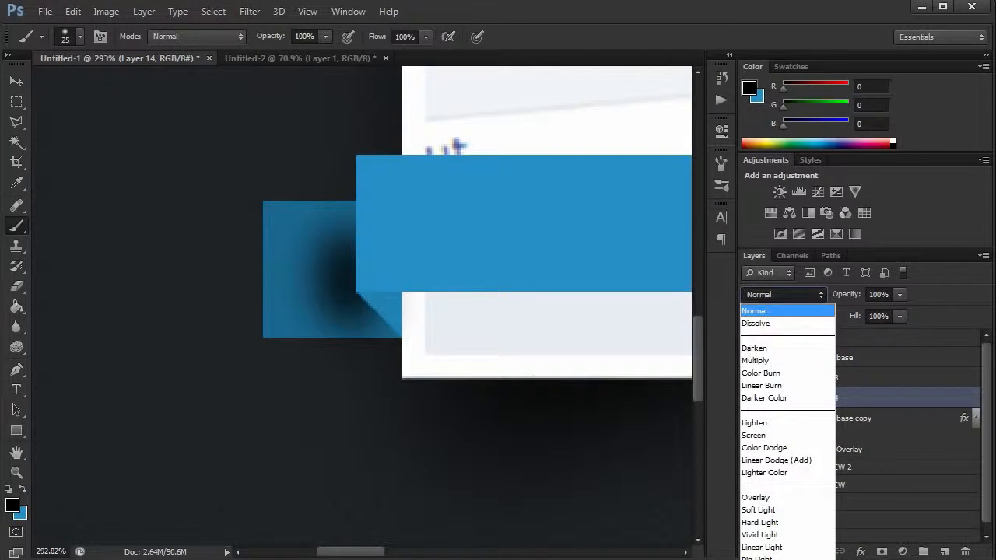
click(766, 527)
click(899, 294)
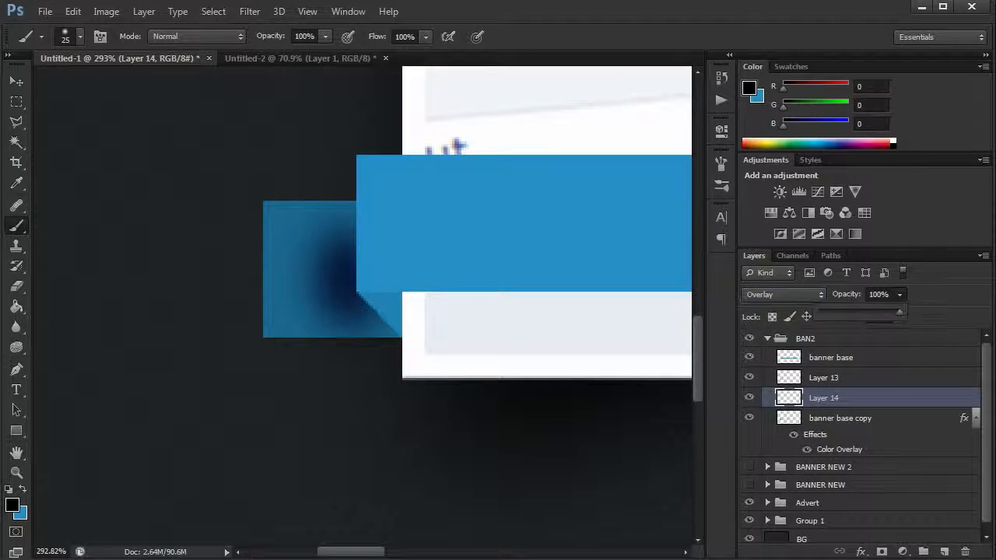
drag(900, 311, 840, 311)
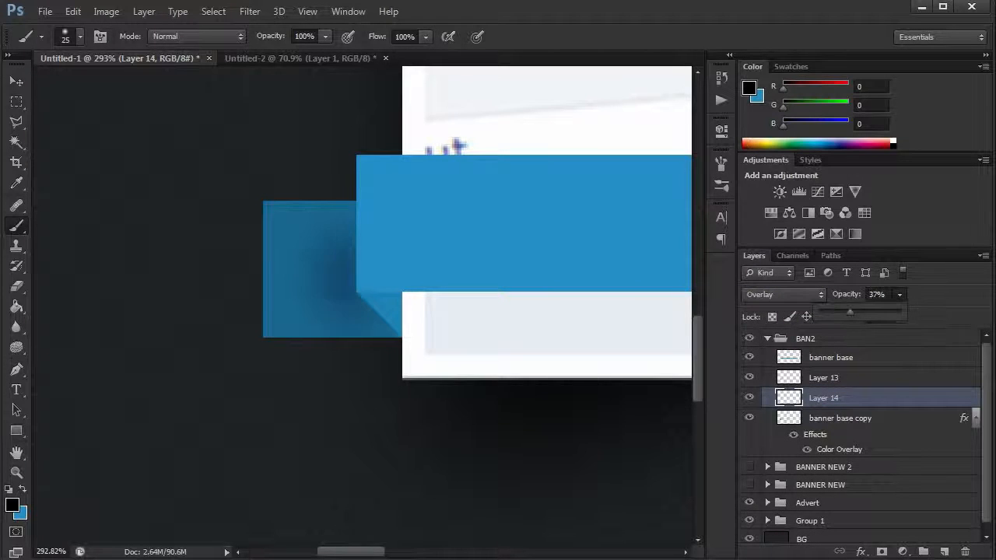
double_click(16, 472)
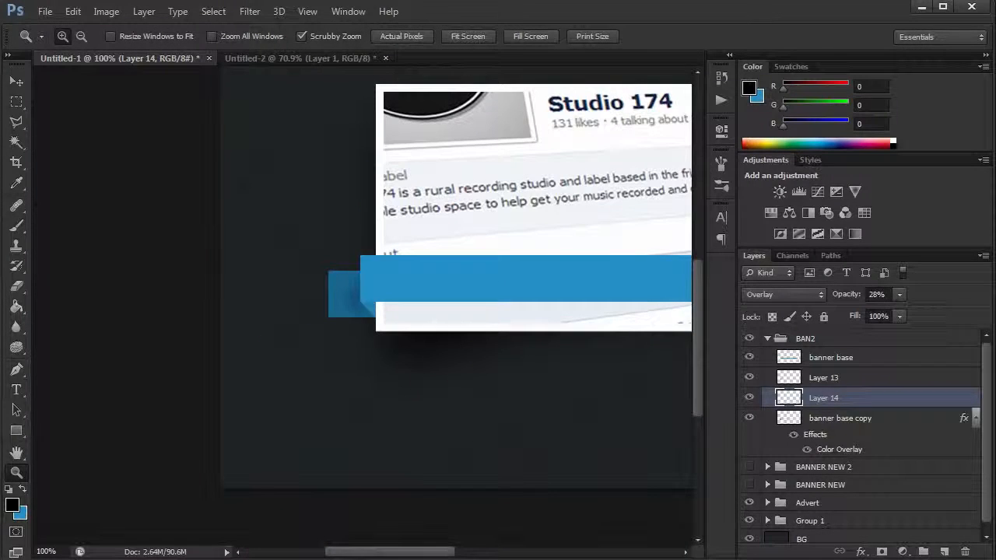
click(900, 294)
drag(899, 311, 888, 312)
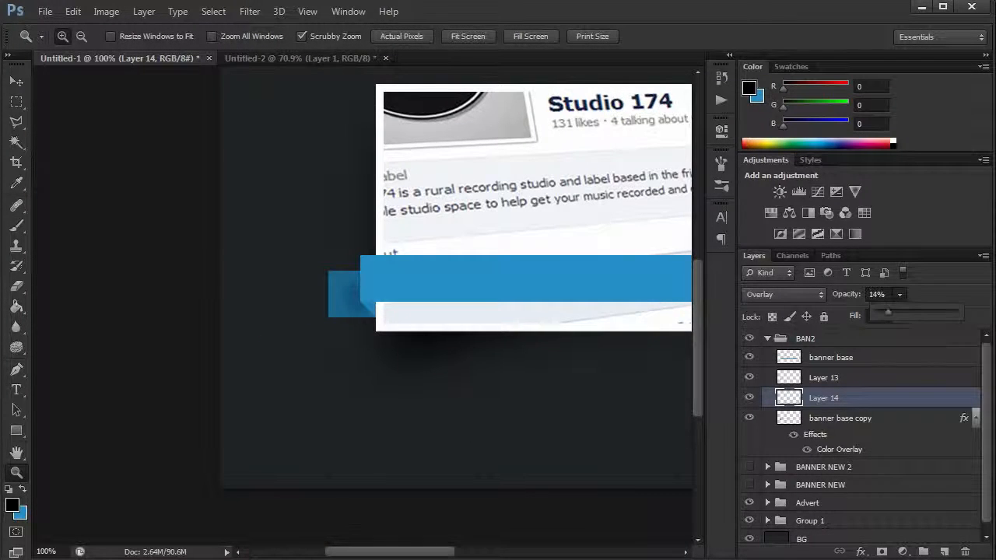
key(Return)
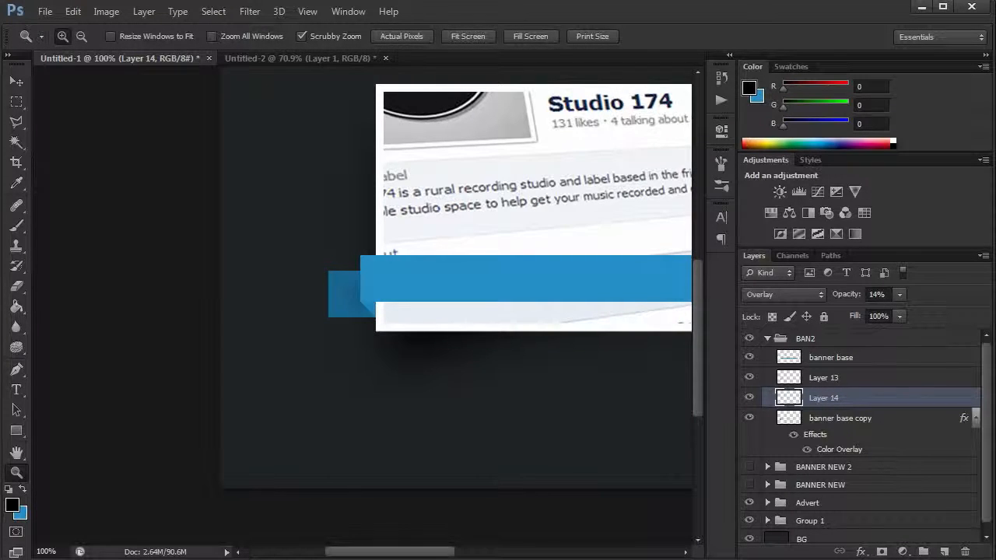
Toggle the visibility of Layer 14 and the banner base copy layer off and on to check the tail and its shadow
click(321, 294)
click(321, 293)
click(748, 397)
click(749, 397)
click(749, 418)
click(749, 418)
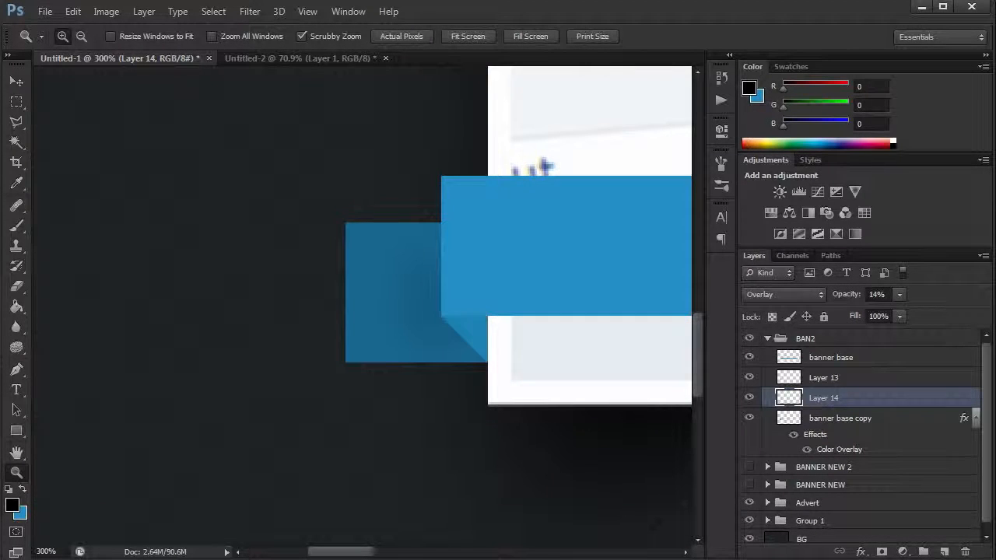
Rename the banner base copy layer as TAIL BANNER
click(840, 417)
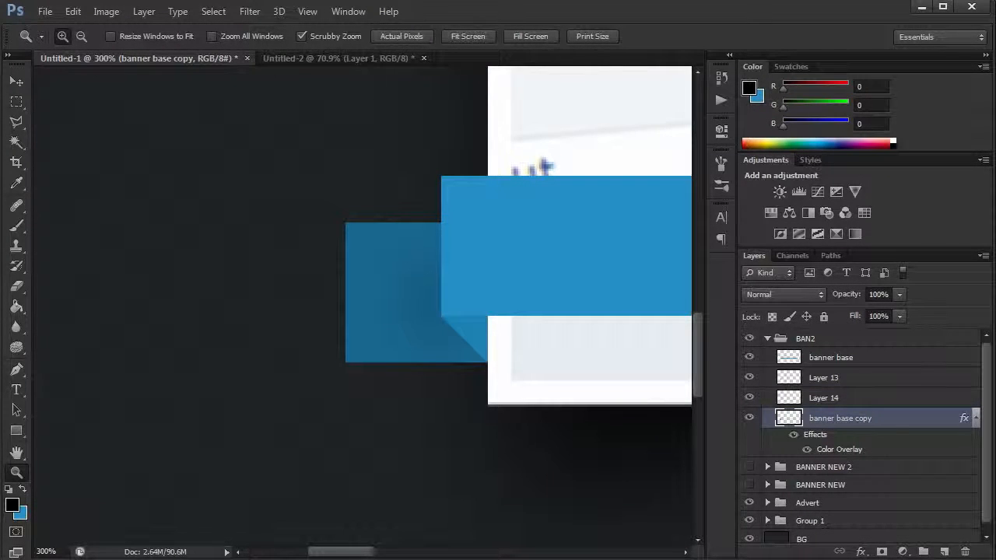
double_click(840, 417)
text(TAIL BANNER)
key(Return)
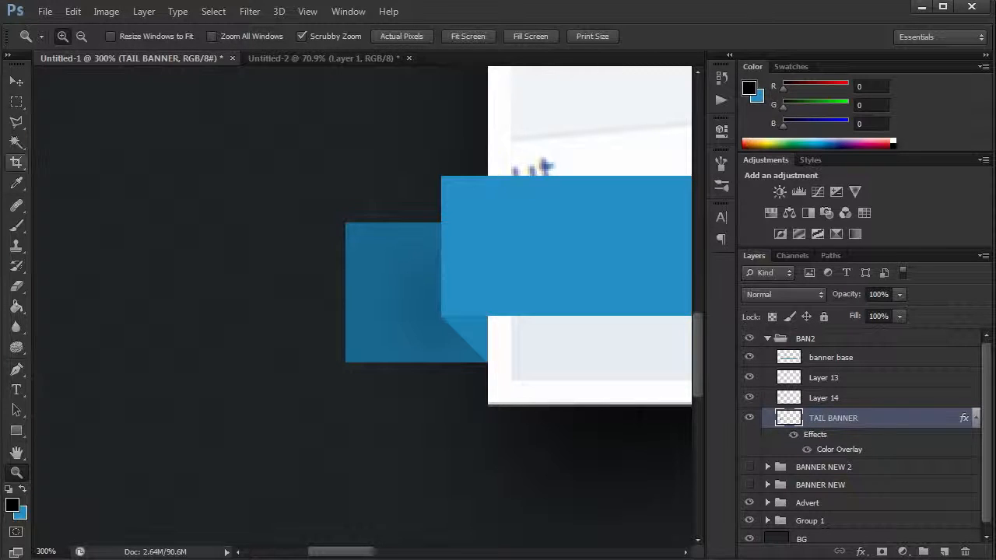
Show the grid and cut a V-shaped notch into the tail's outer end with a Polygonal Lasso selection, clearing the selection at the end
click(16, 122)
right_click(17, 122)
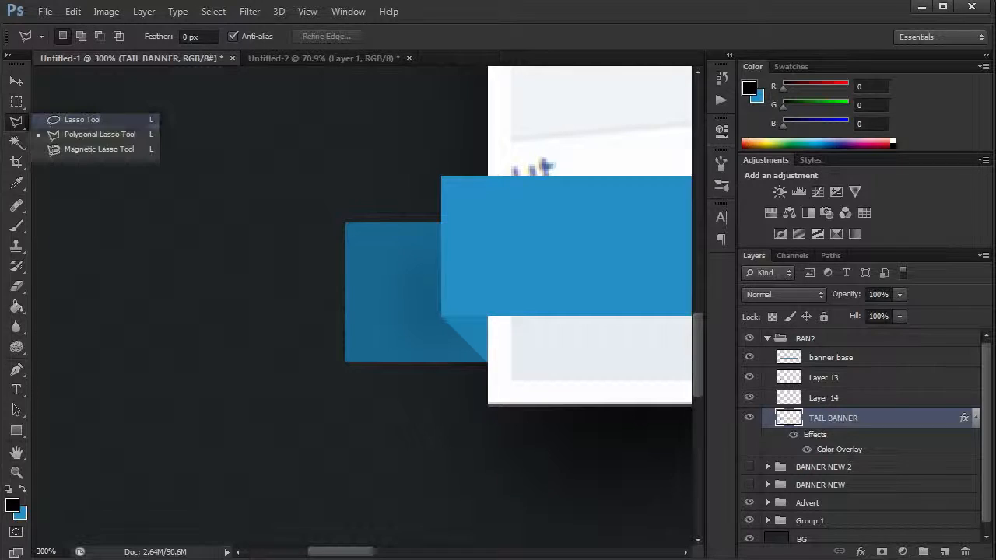
key(Escape)
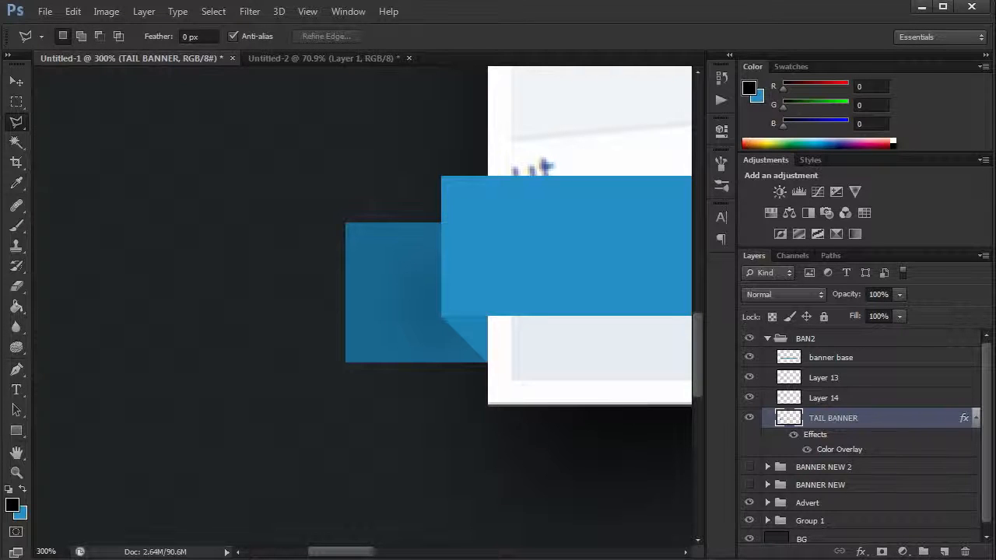
key(ctrl+apostrophe)
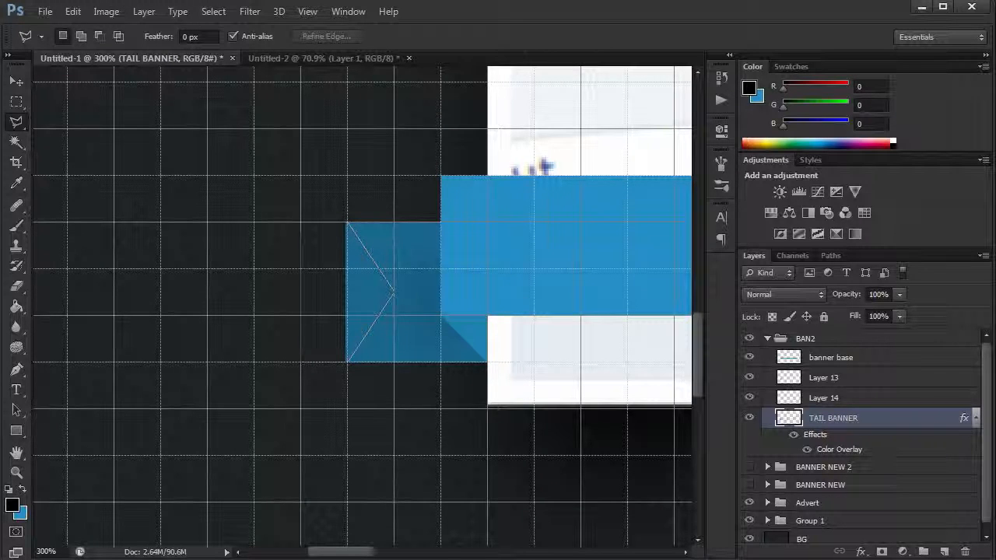
key(Return)
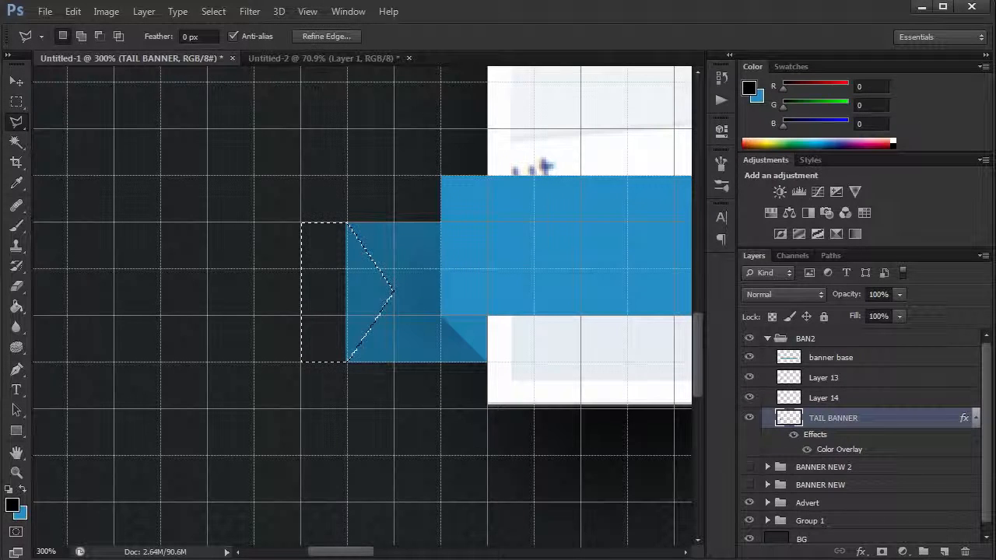
key(Delete)
key(ctrl+d)
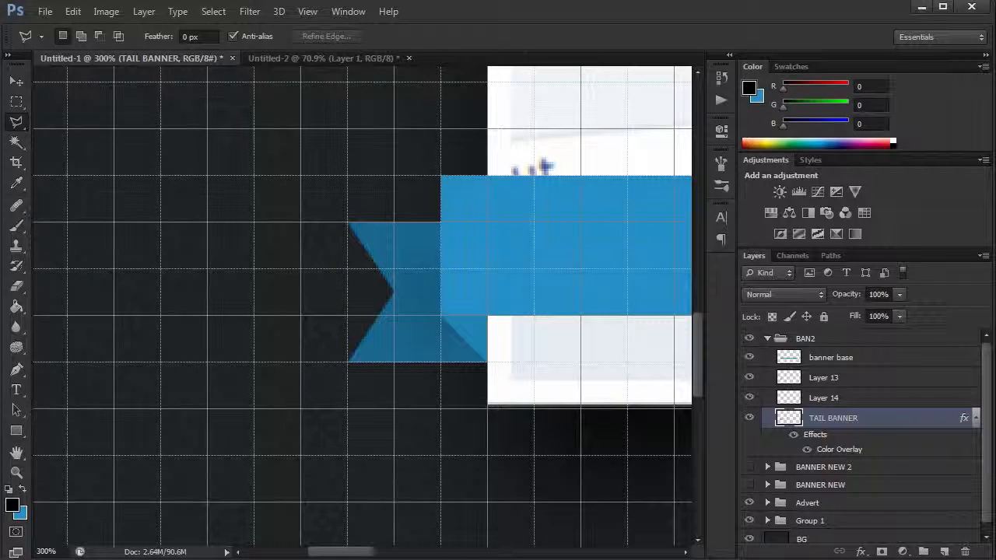
View the notched banner at 100% and hide the grid
click(17, 472)
click(401, 36)
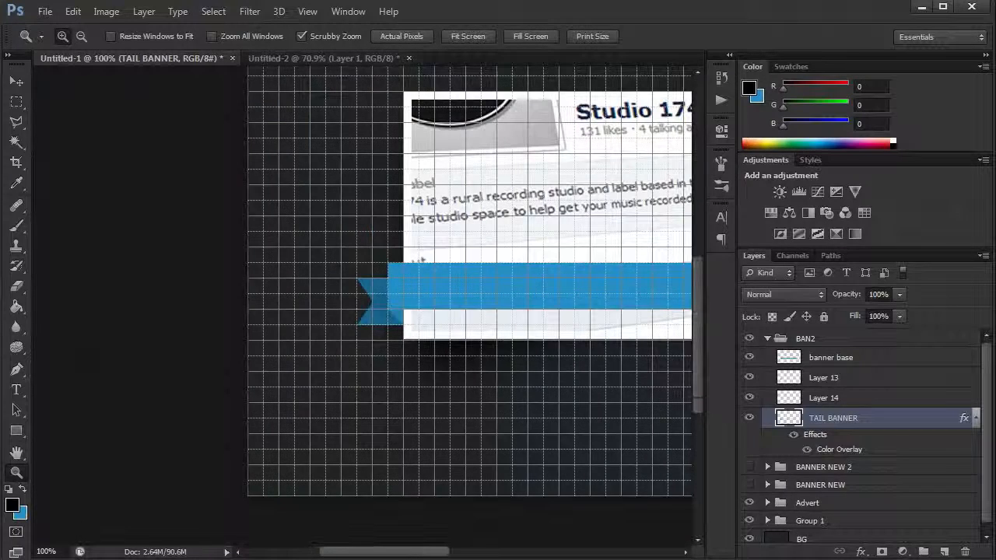
key(ctrl+apostrophe)
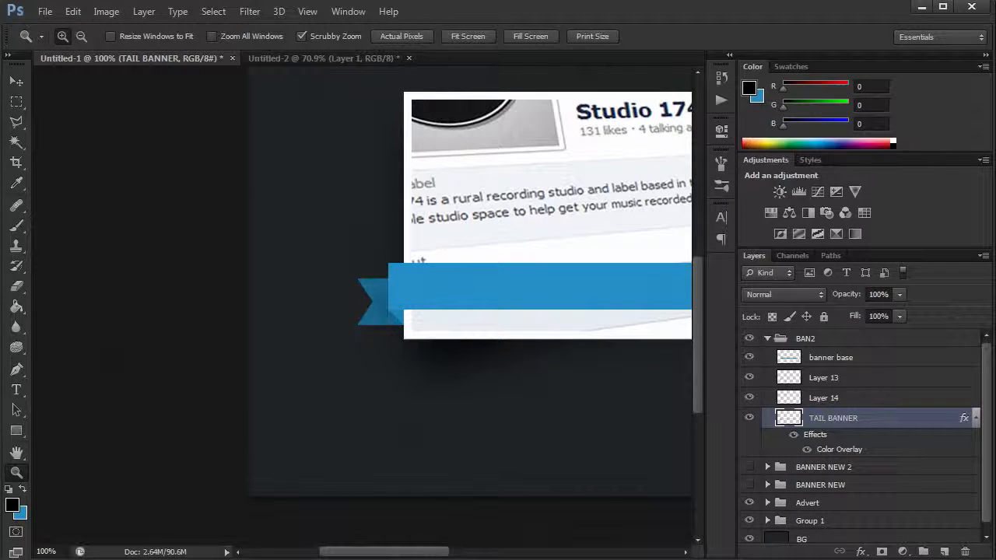
Examine the banner along its full length, comparing the notched tail end with the opposite end
scroll(496, 312, right, 2)
scroll(362, 303, right, 6)
scroll(363, 304, left, 3)
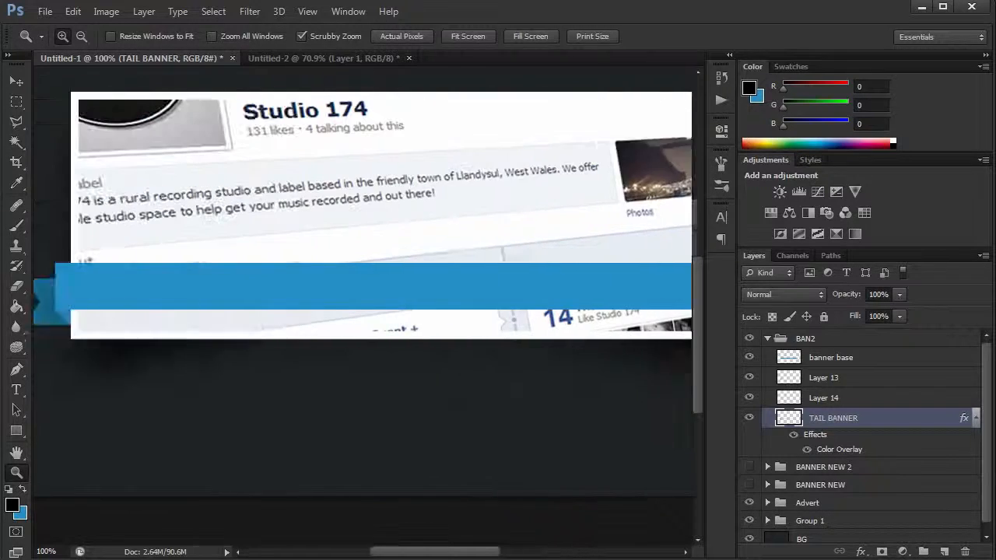
scroll(363, 304, right, 4)
scroll(311, 217, right, 3)
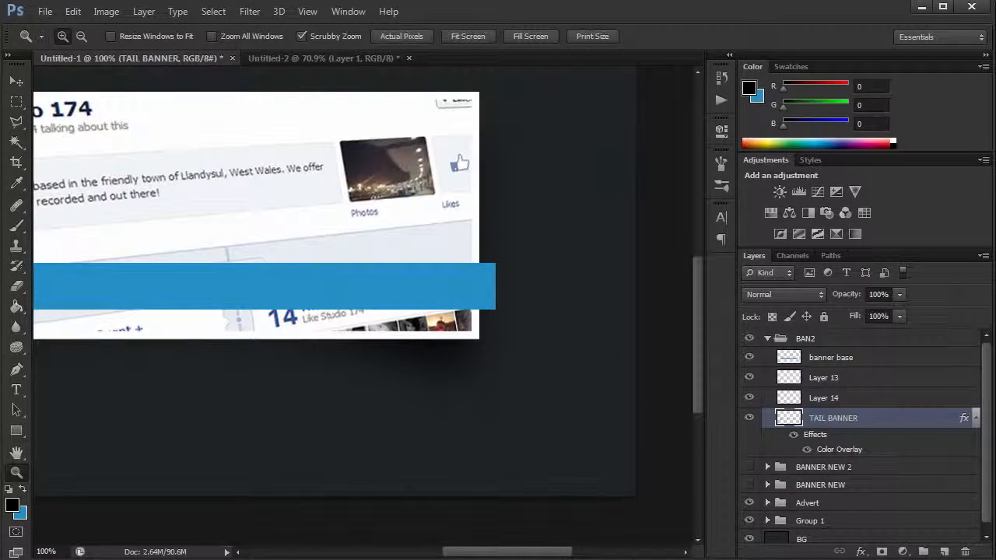
scroll(363, 296, left, 10)
scroll(362, 296, right, 3)
scroll(362, 296, left, 6)
scroll(363, 296, right, 6)
scroll(362, 296, left, 3)
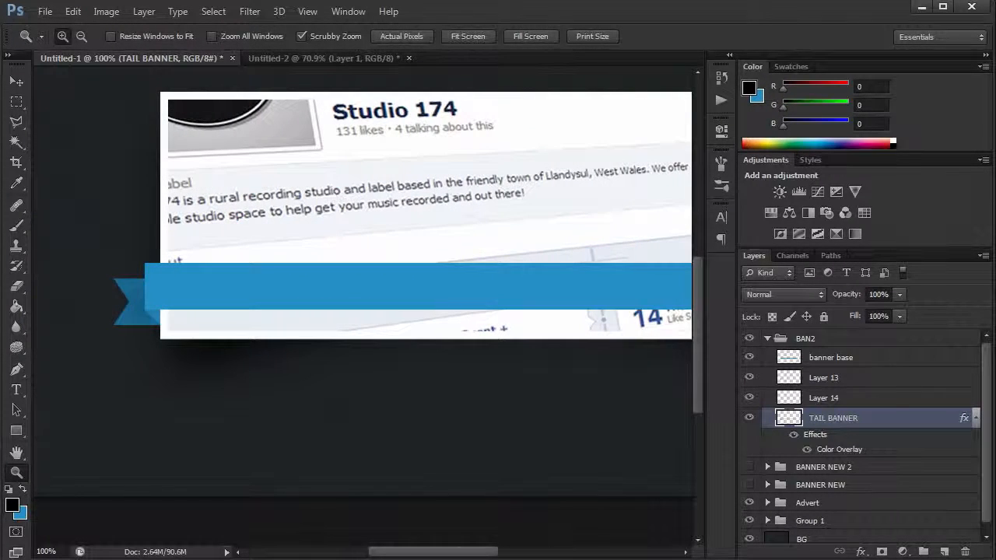
Show the guides and add a new vertical guide at 50%
key(ctrl+semicolon)
scroll(363, 296, right, 4)
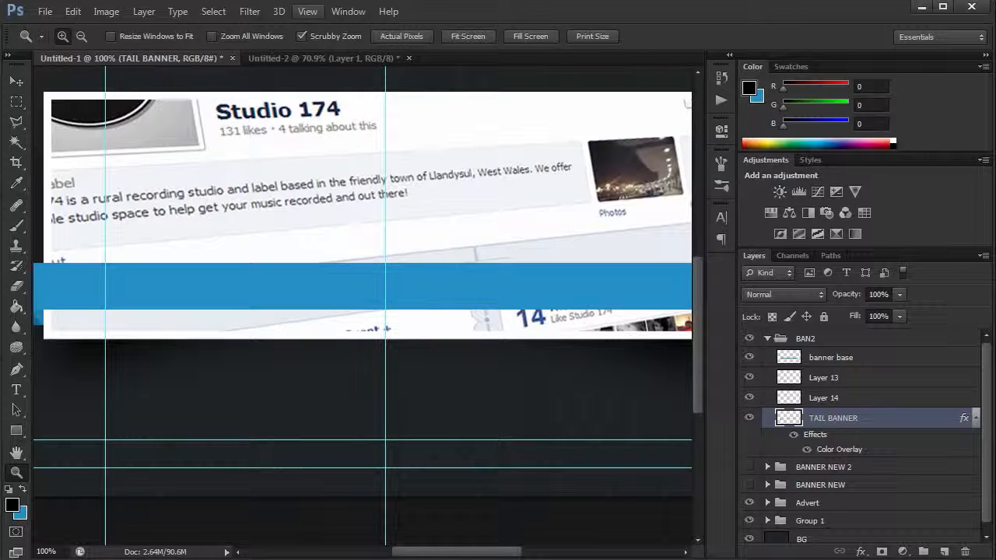
click(307, 11)
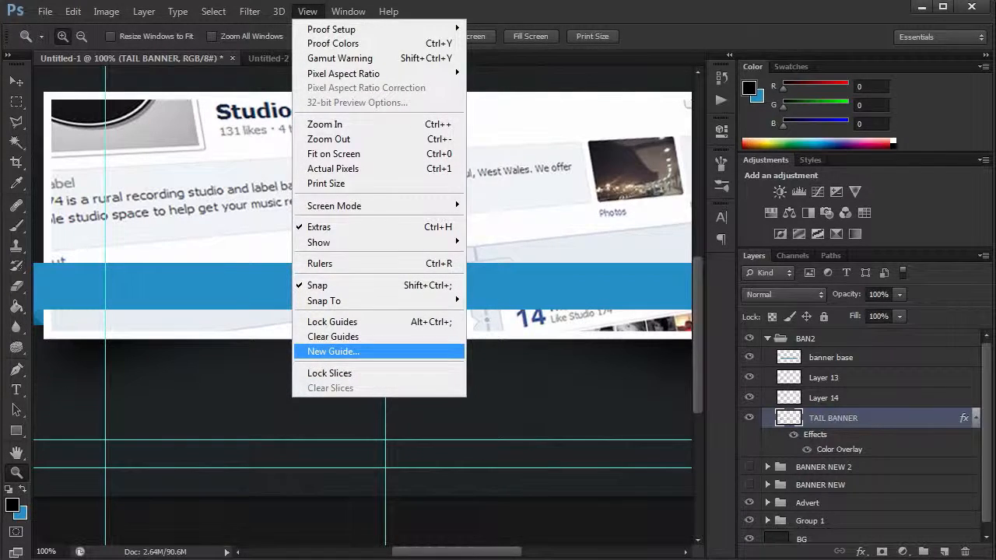
click(333, 351)
text(50)
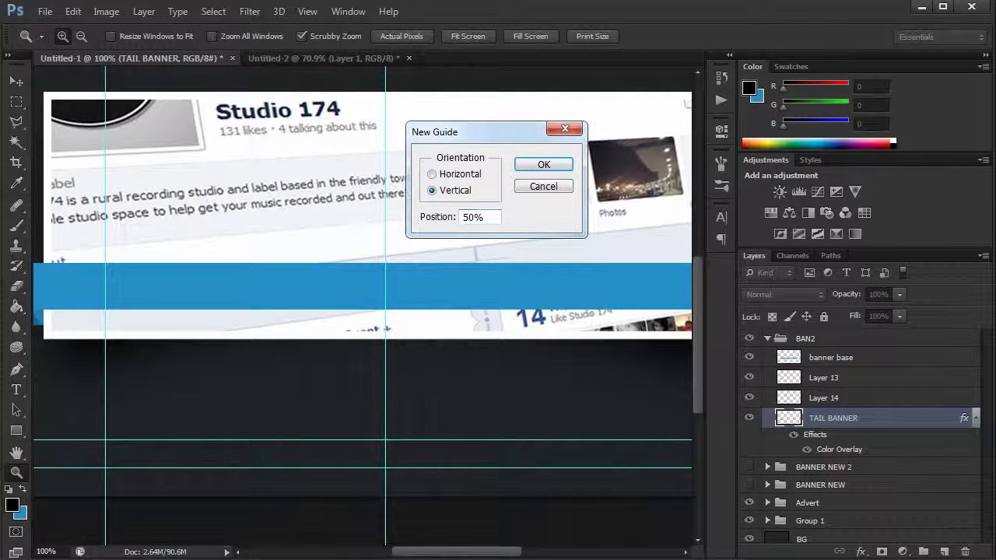
key(Return)
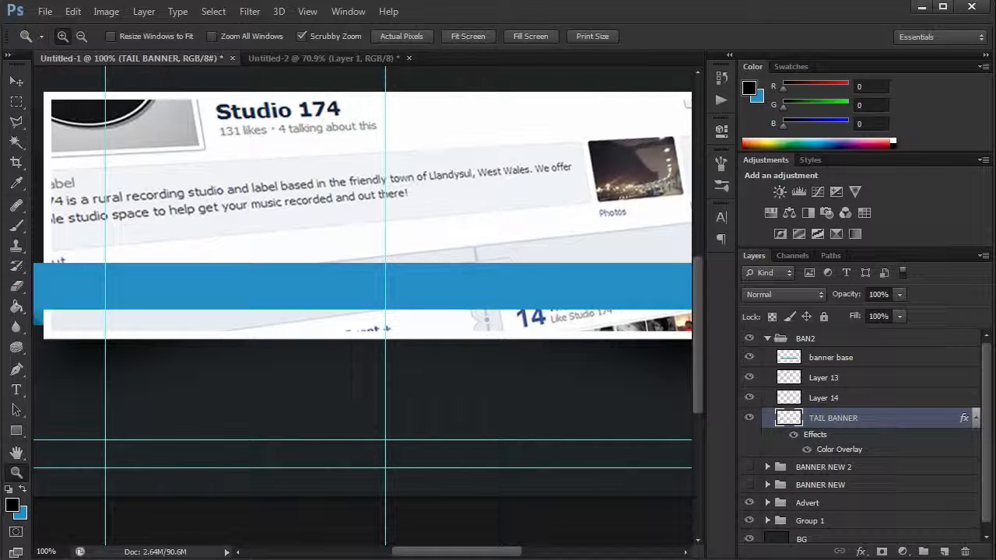
Delete the half of the banner base beyond the 50% vertical guide with a rectangular marquee selection and clear the selection
key(m)
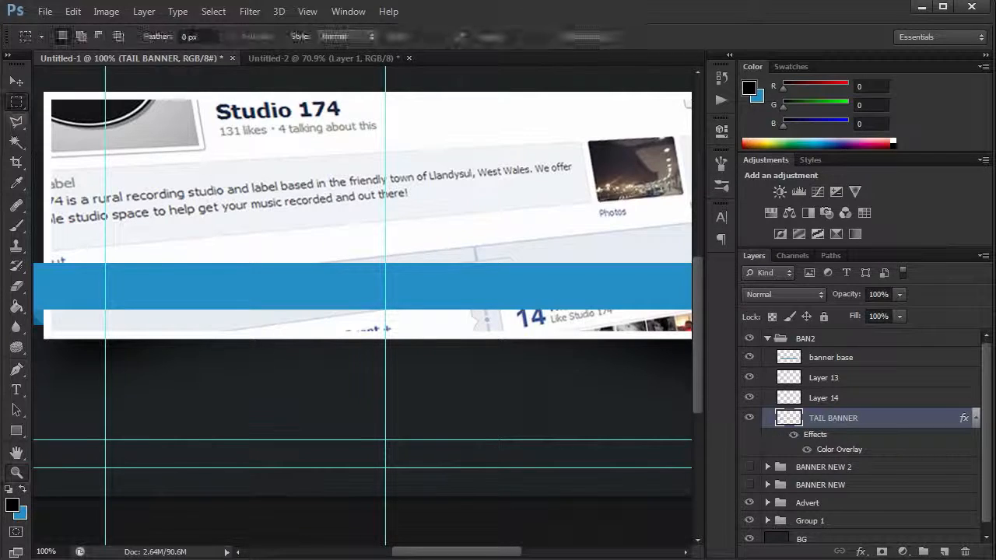
click(749, 357)
click(749, 357)
drag(386, 246, 623, 345)
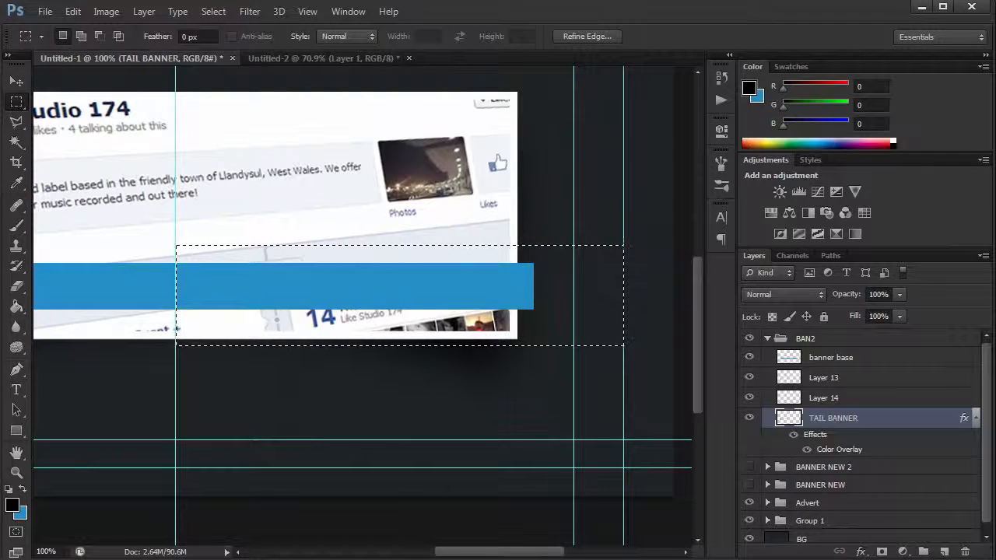
click(830, 357)
key(Delete)
key(ctrl+d)
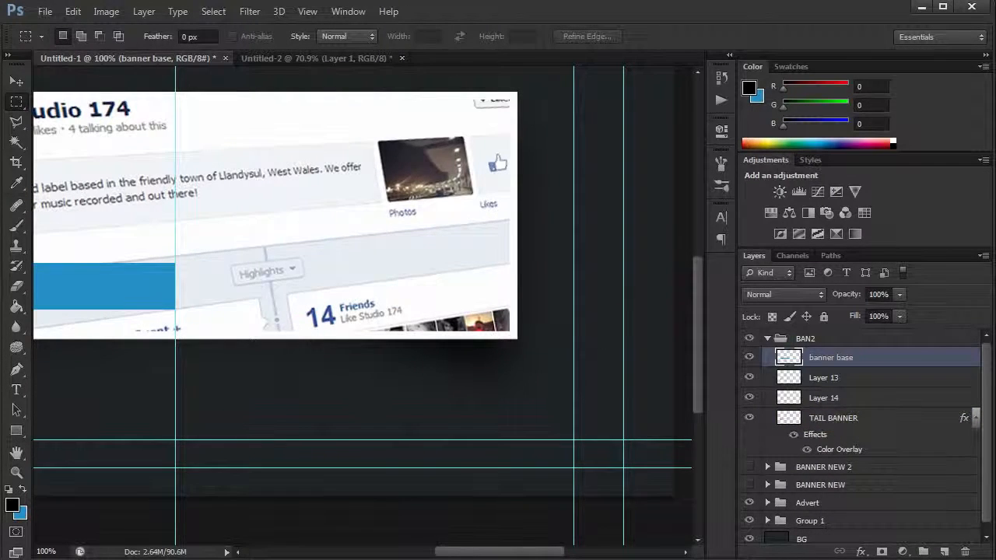
Hide the guides and duplicate the four layers from banner base down to TAIL BANNER
scroll(362, 303, left, 5)
key(ctrl+semicolon)
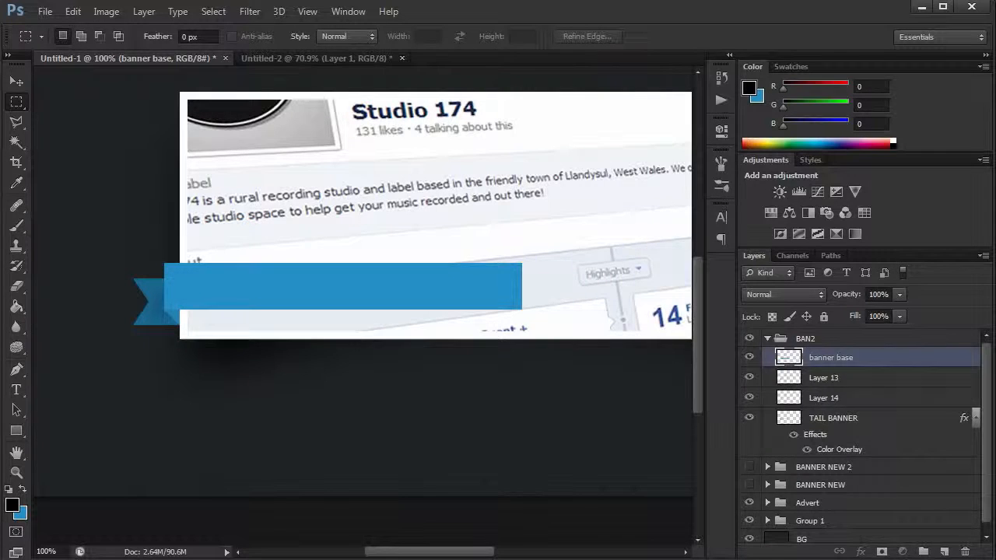
shift+click(833, 418)
key(ctrl+j)
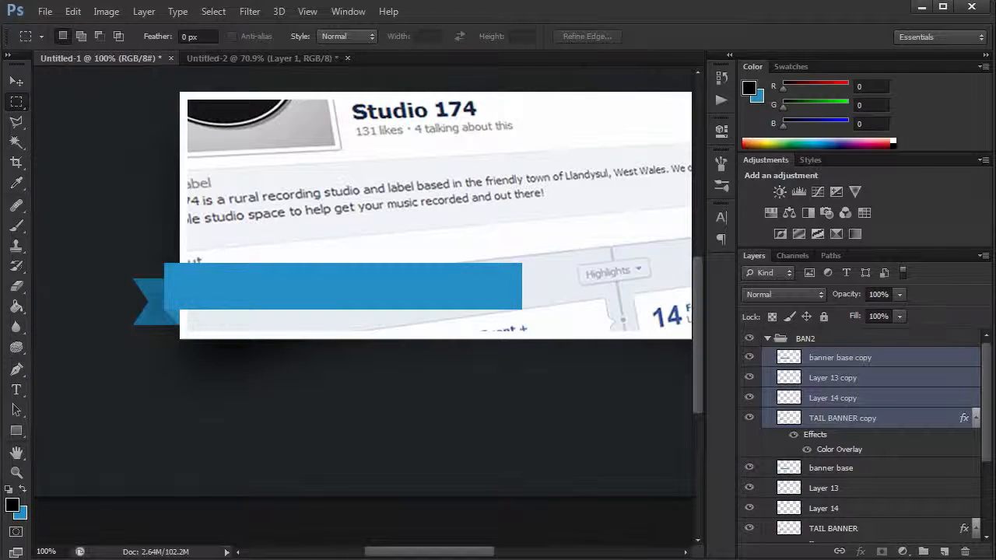
Flip the four duplicated banner layers horizontally with Free Transform
key(v)
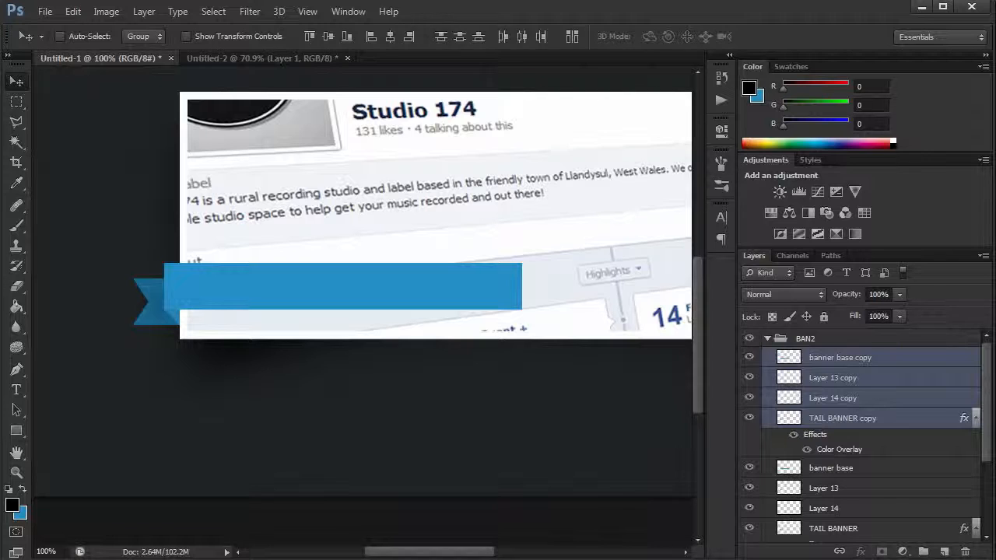
key(ctrl+t)
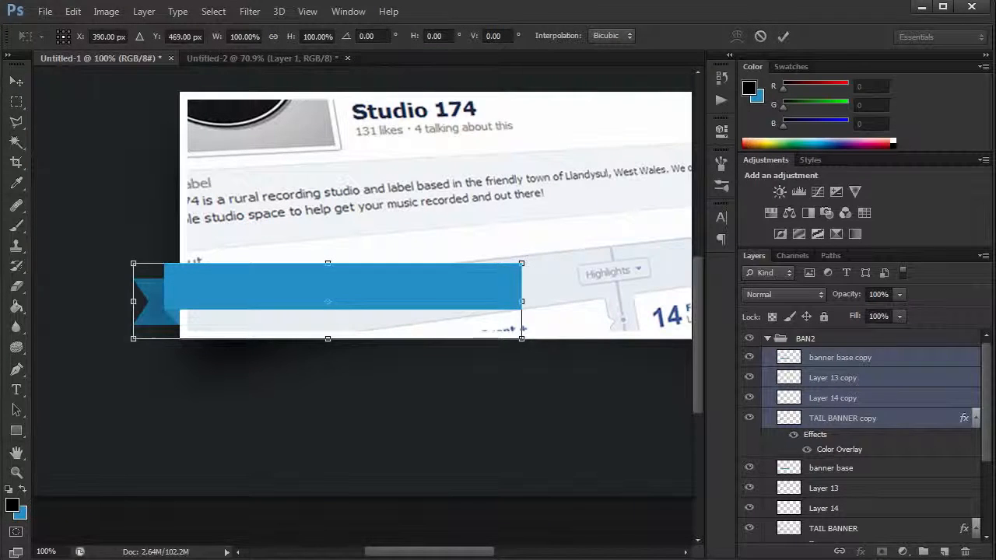
right_click(364, 294)
click(421, 526)
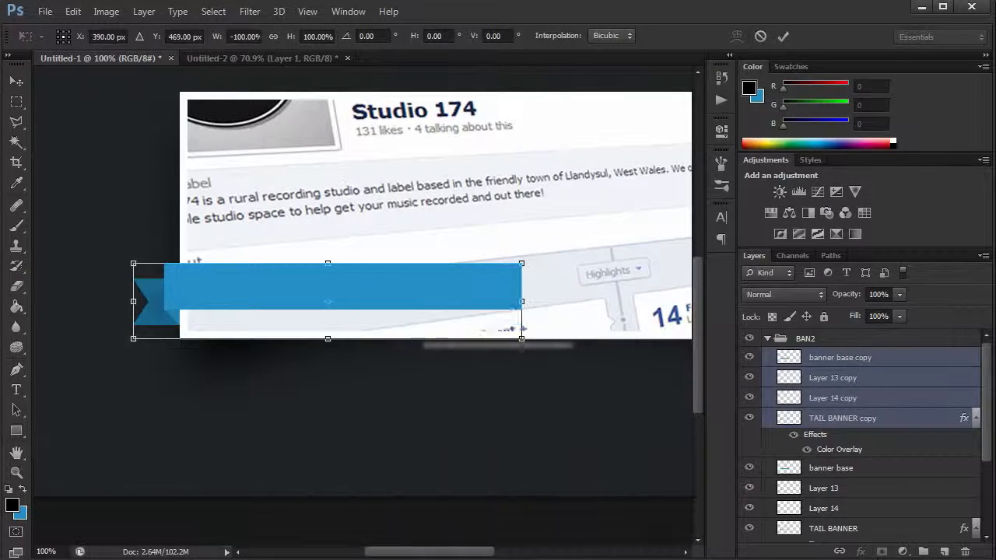
key(Return)
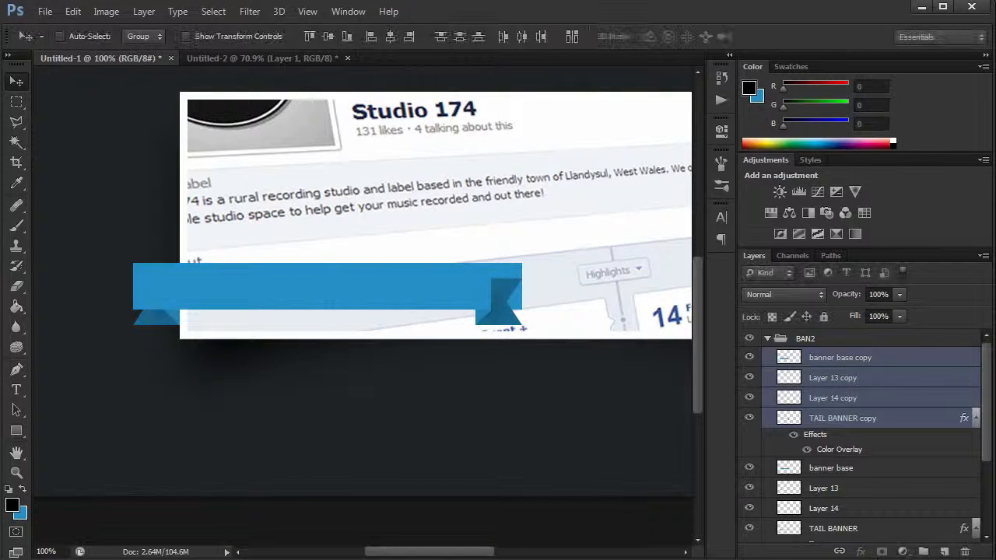
Nudge the flipped half banner horizontally until its fold and notched tail project past the advert's right edge, mirroring the opposite end
key(shift+Right)
key(shift+Right)
key(shift+Right)
key(shift+Right)
key(shift+Right)
key(shift+Right)
key(shift+Right)
key(shift+Right)
key(shift+Right)
key(shift+Right)
key(shift+Right)
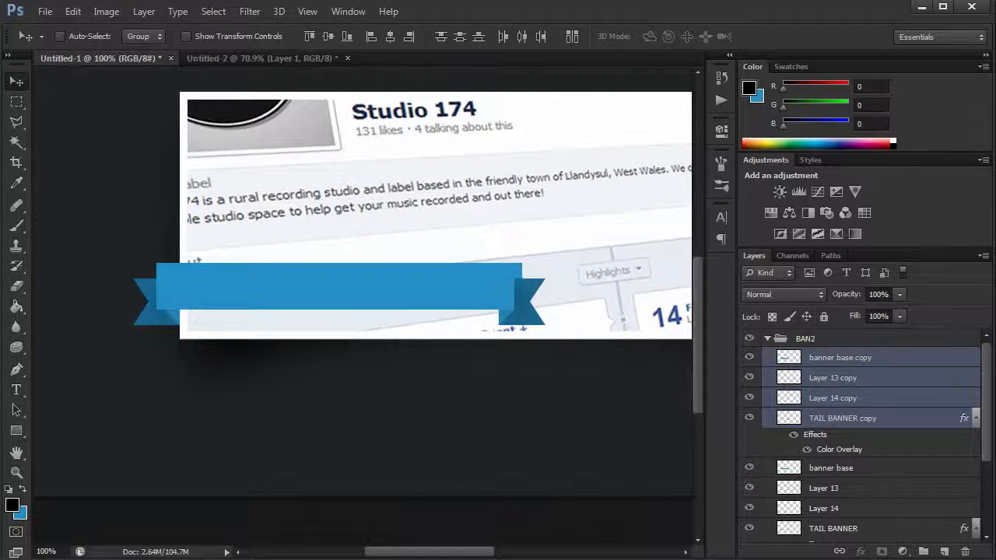
key(shift+Right)
key(shift+Right)
key(shift+Right)
key(shift+Right)
key(shift+Right)
key(shift+Right)
key(shift+Right)
key(shift+Right)
key(shift+Right)
key(shift+Right)
key(shift+Right)
key(shift+Right)
key(shift+Right)
key(shift+Right)
key(shift+Right)
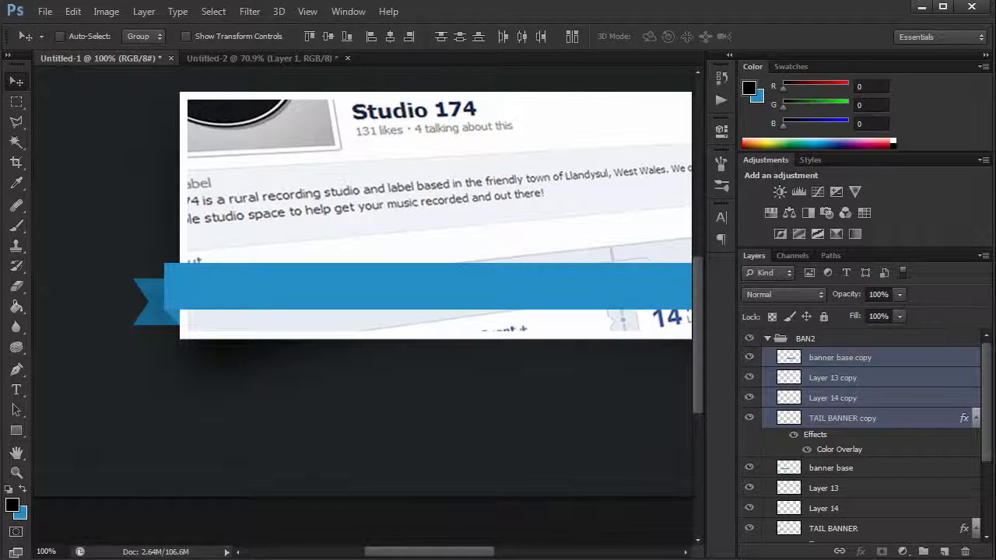
scroll(362, 280, right, 5)
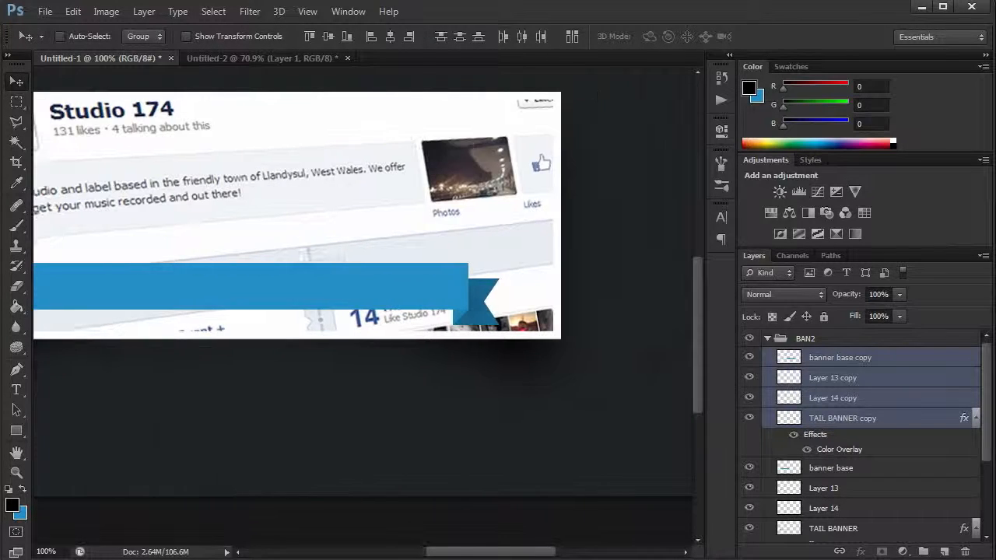
key(shift+Right)
key(shift+Right)
key(shift+Right)
key(shift+Right)
key(shift+Right)
key(shift+Right)
key(shift+Right)
key(shift+Right)
key(shift+Right)
key(shift+Right)
key(shift+Right)
key(shift+Right)
key(shift+Right)
key(shift+Right)
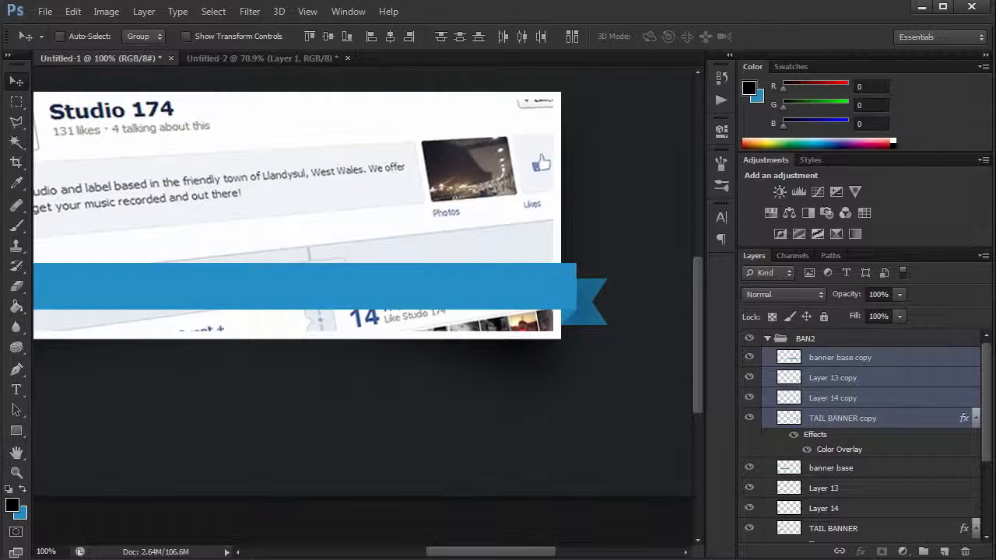
Collapse the BAN2 group and zoom out to view the whole ribbon banner
scroll(863, 436, down, 2)
scroll(864, 436, up, 2)
click(864, 338)
click(767, 339)
scroll(362, 306, down, 5)
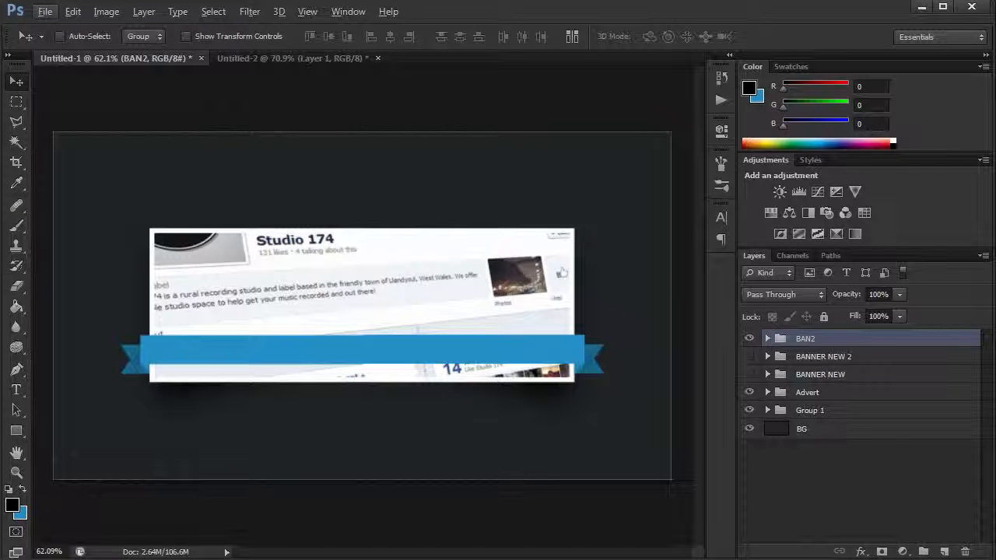
Create a new layer group above BAN2 and name it BAN3
click(856, 490)
click(924, 551)
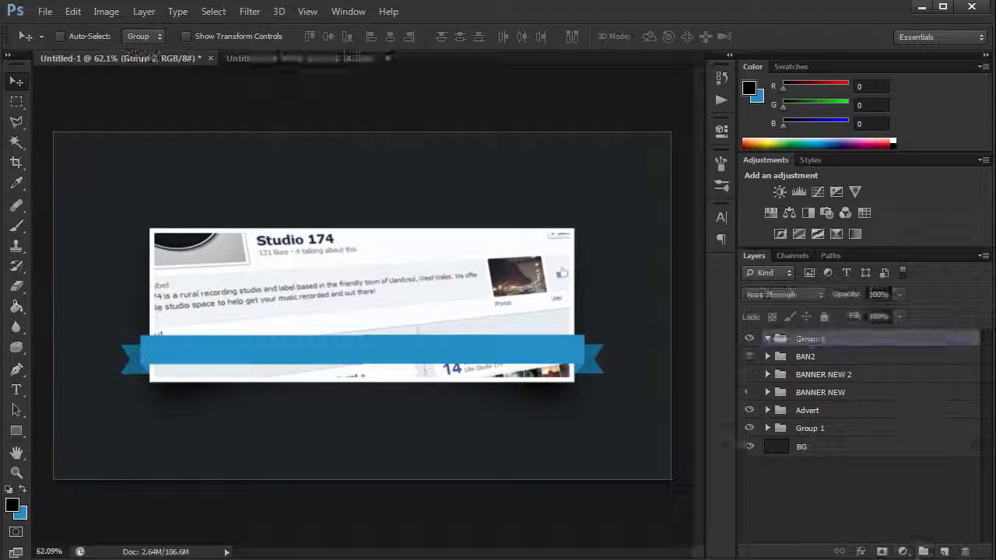
double_click(817, 338)
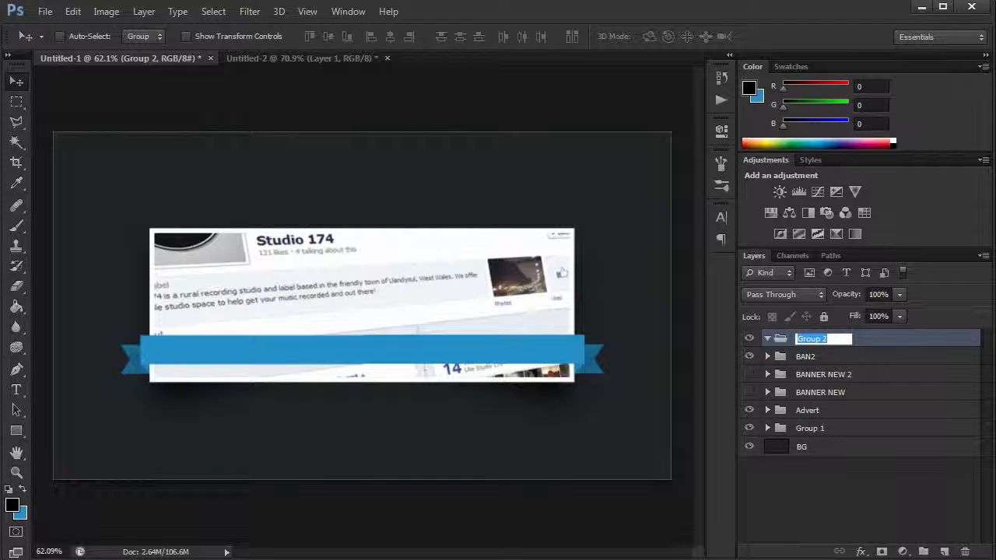
text(ban£)
key(Return)
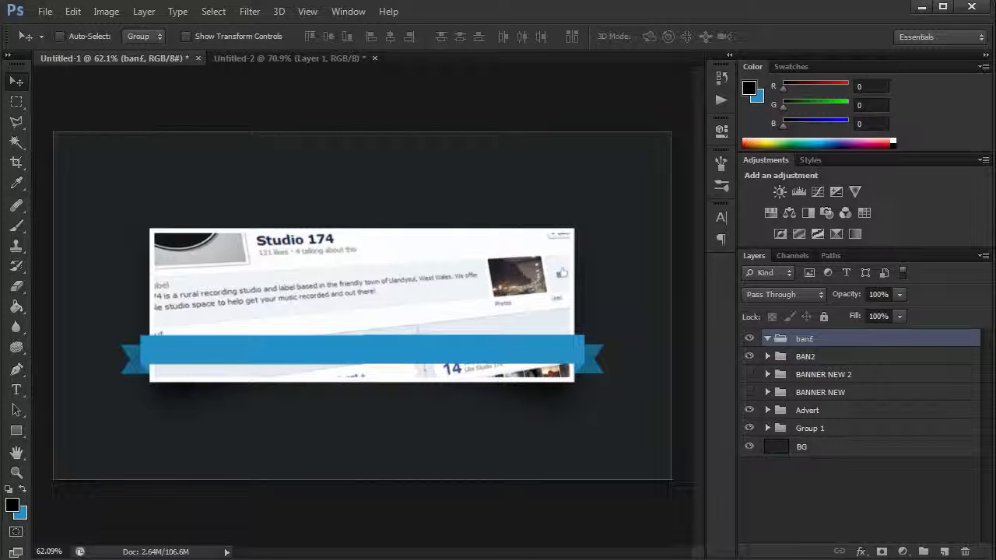
double_click(804, 338)
text(BAN3)
key(Return)
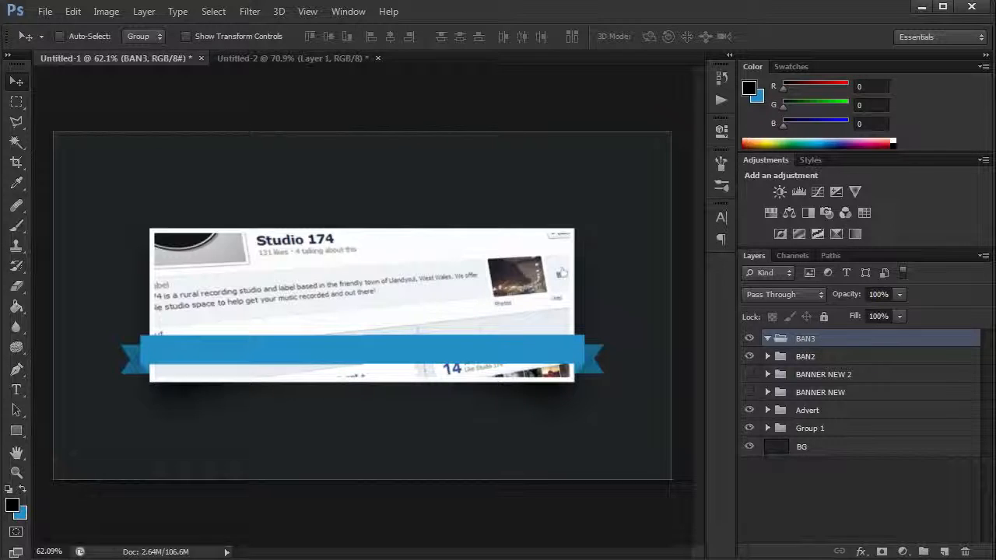
Show the grid and draw a blue (36, 143, 198) vertical rectangle shape of 60 × 160 px near the advert's right end
click(15, 431)
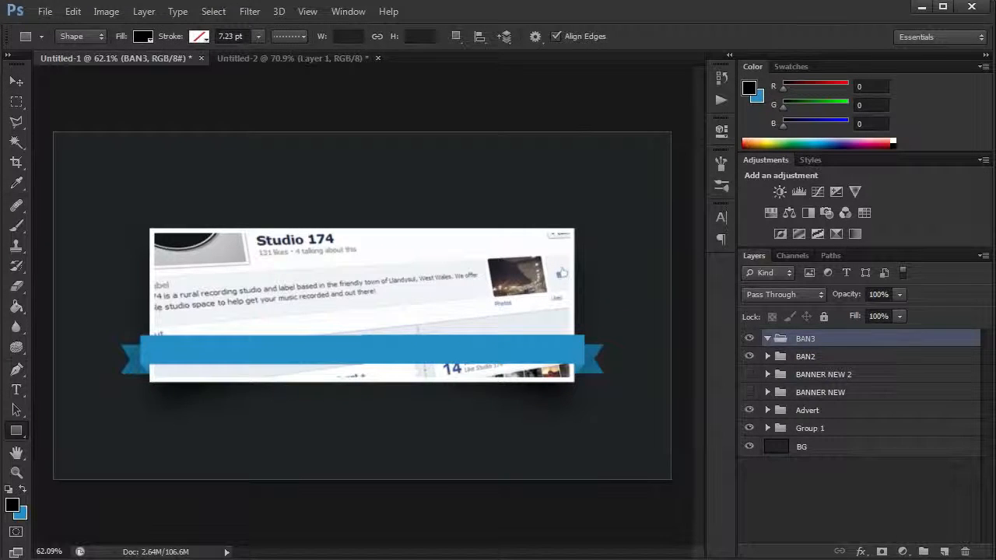
scroll(622, 311, up, 2)
scroll(342, 217, up, 3)
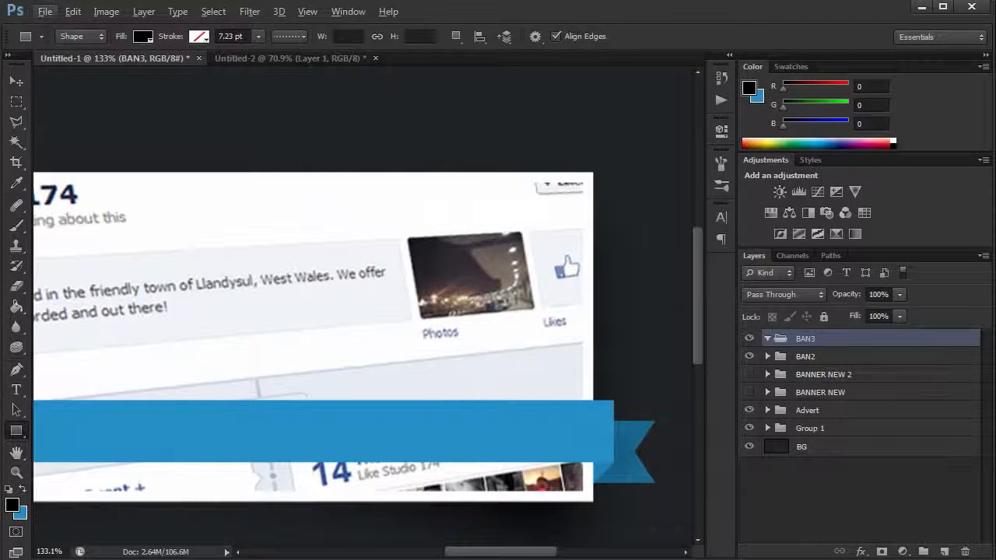
key(x)
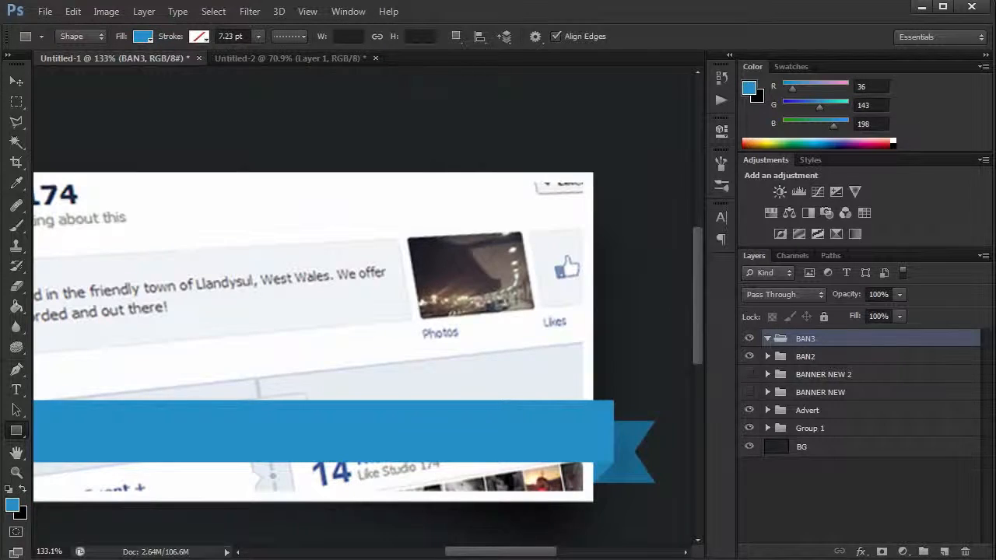
key(ctrl+apostrophe)
mouse_move(469, 171)
mouse_down()
mouse_move(532, 260)
mouse_move(511, 275)
mouse_move(532, 276)
mouse_move(532, 336)
mouse_up()
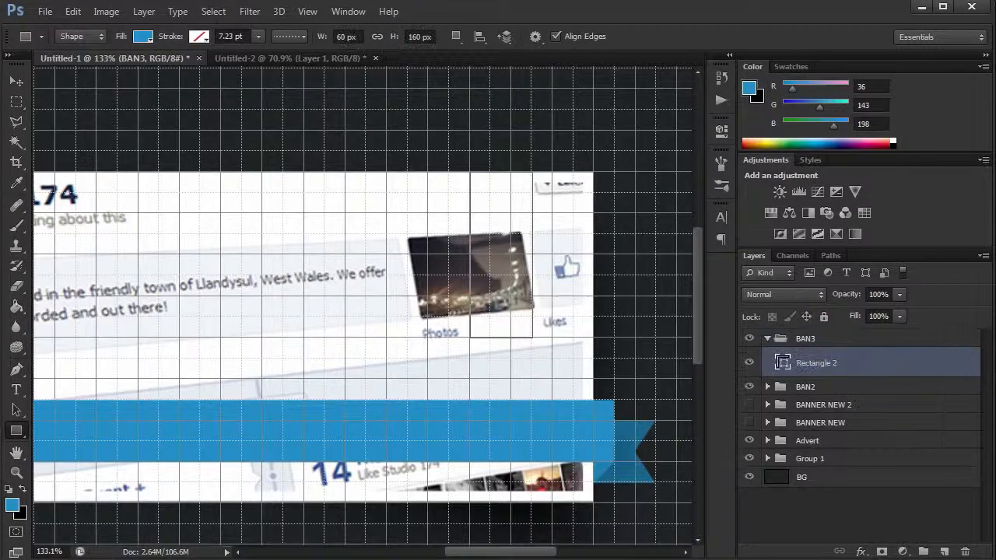
Move the blue rectangle up so it projects one grid square above the advert's top edge, and rasterize its layer
key(v)
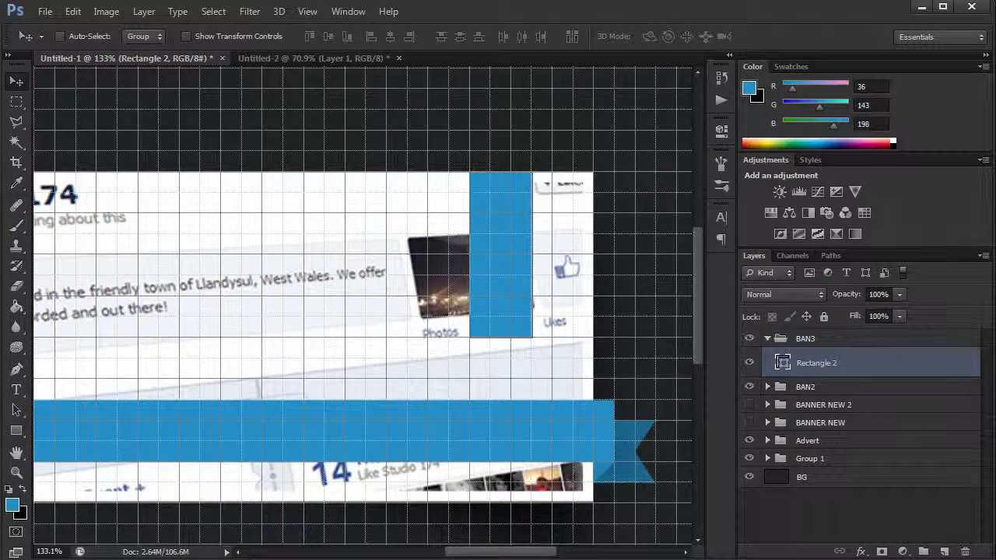
drag(532, 304, 532, 284)
key(Up)
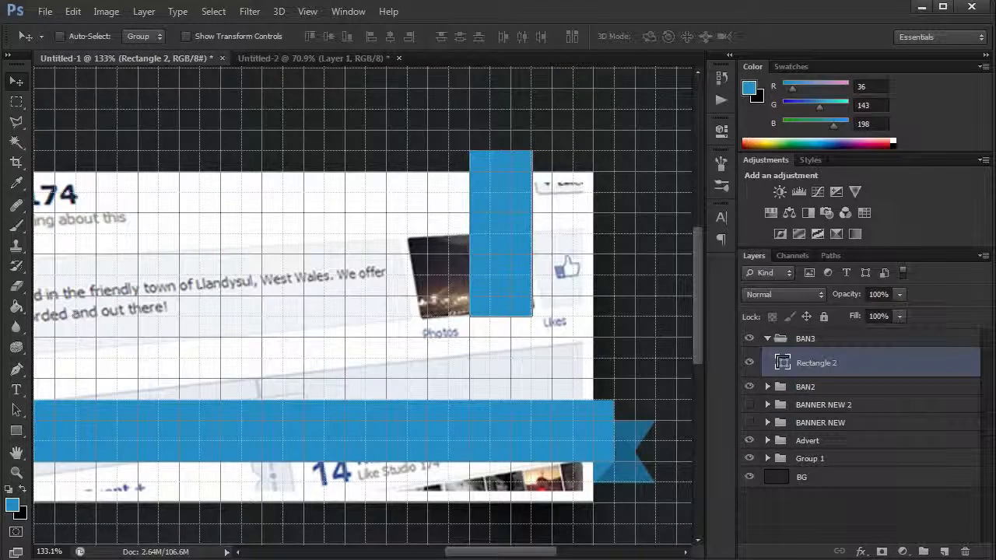
right_click(895, 363)
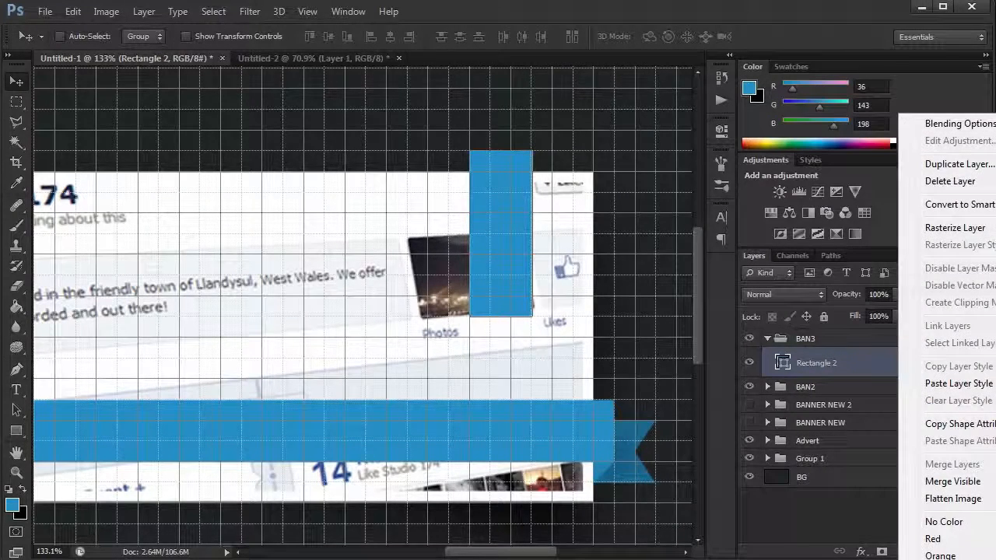
click(933, 231)
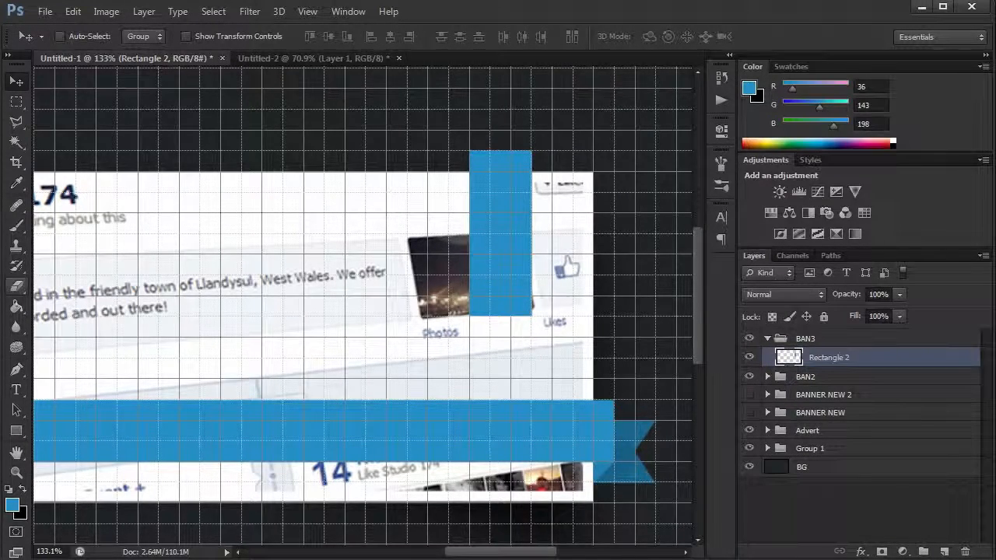
Cut a V-shaped notch into the vertical ribbon's lower end with a Polygonal Lasso selection and clear the selection
click(17, 122)
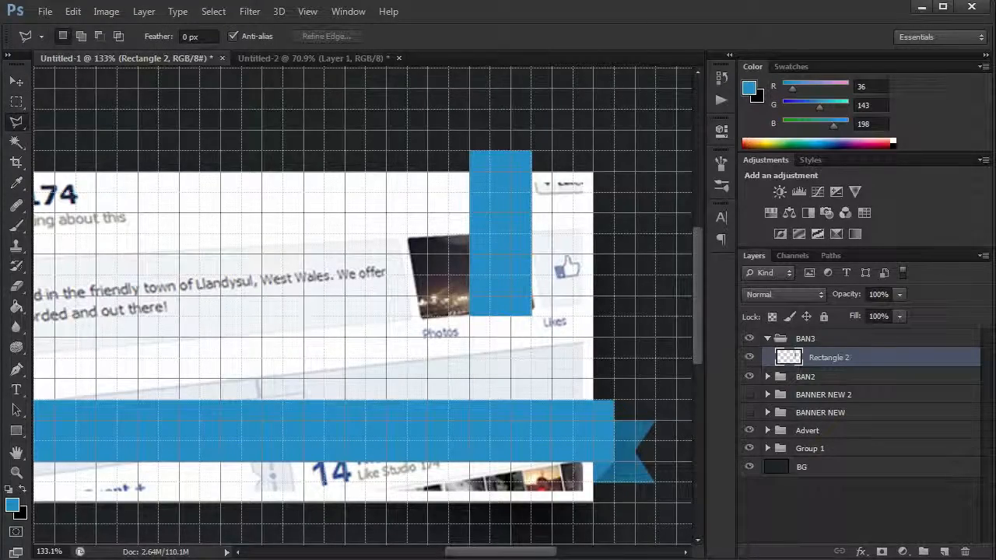
scroll(545, 326, up, 5)
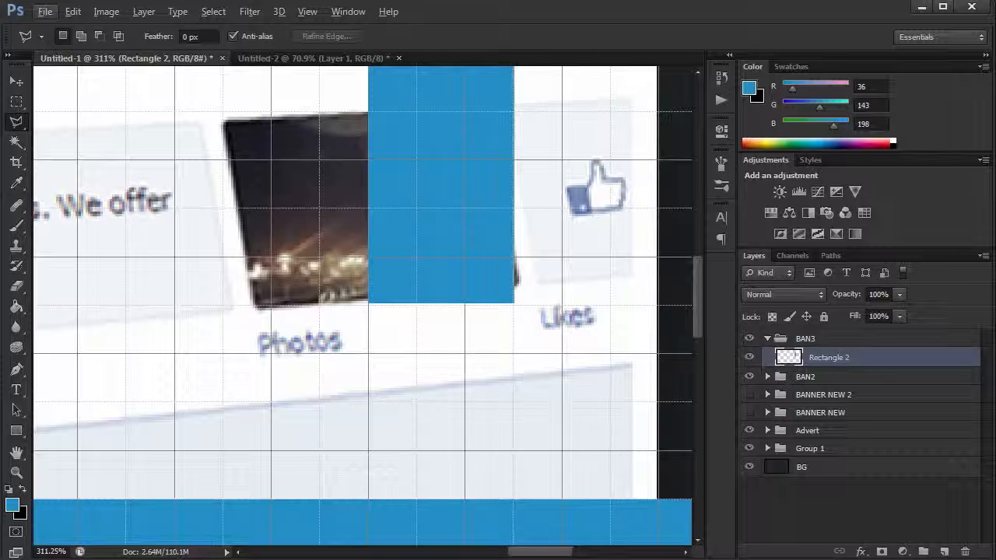
click(369, 304)
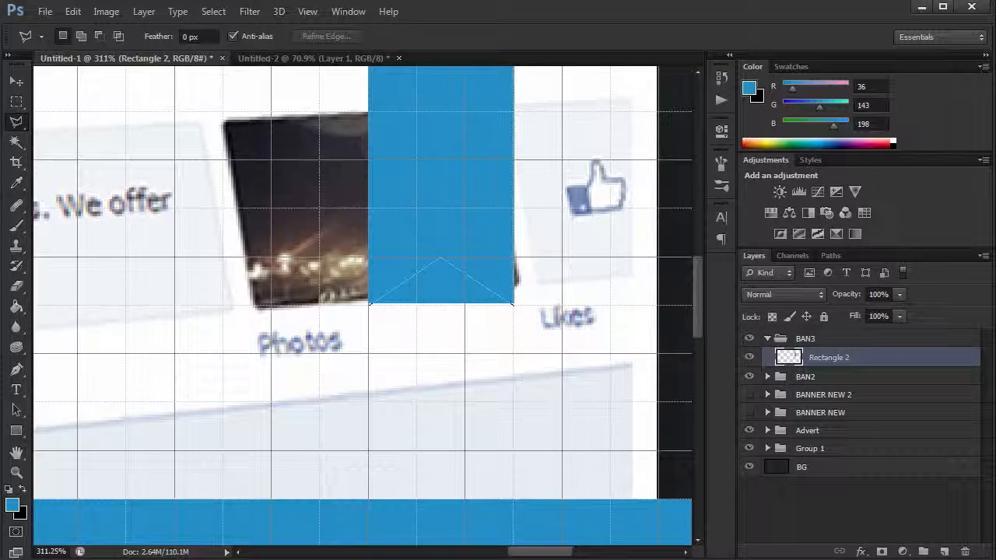
click(513, 305)
click(370, 304)
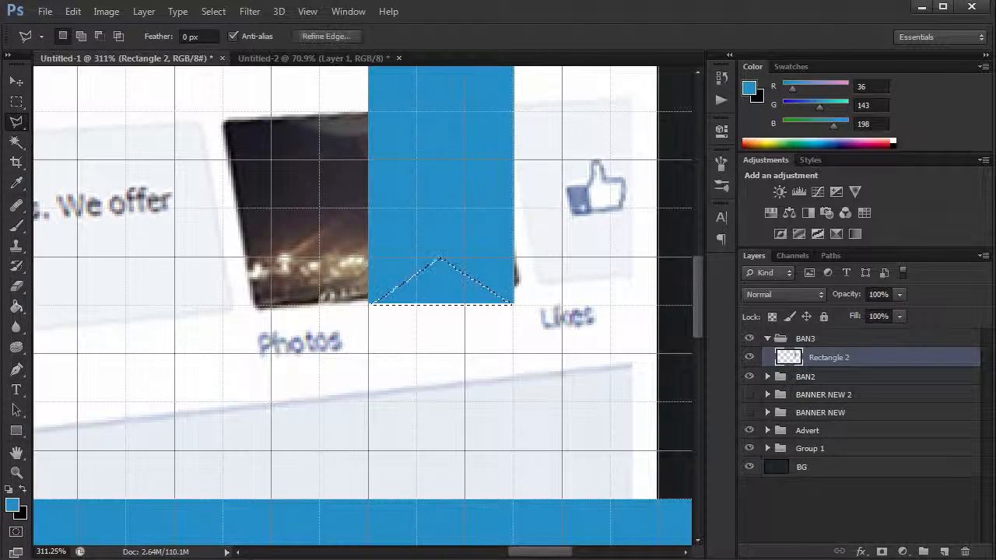
key(Delete)
key(ctrl+d)
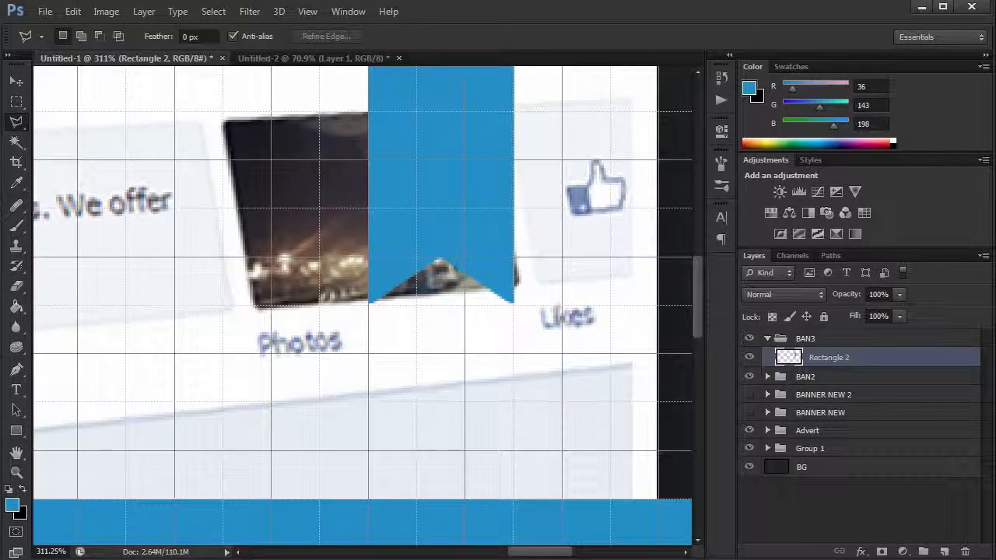
Add a new empty layer and place it below Rectangle 2 in the BAN3 group
scroll(361, 303, up, 4)
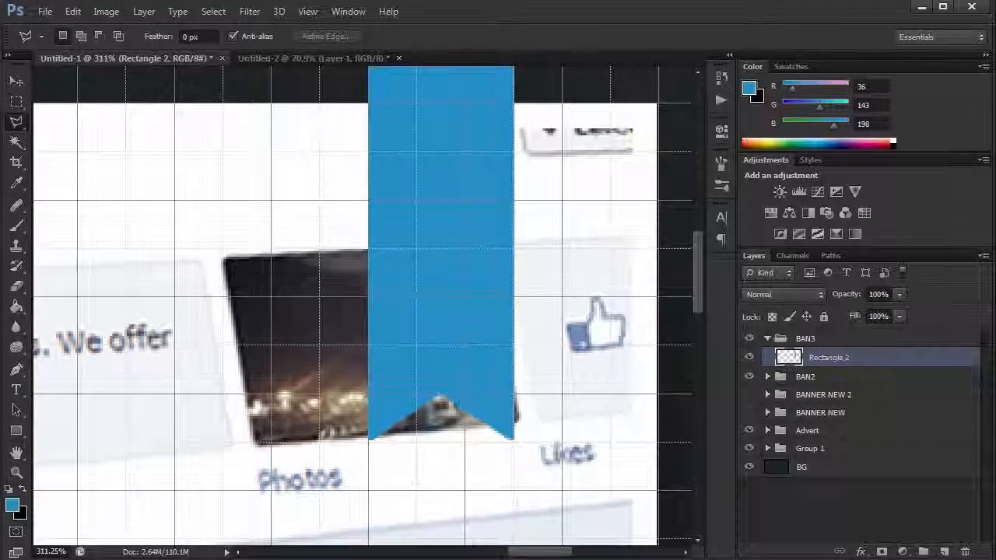
scroll(361, 303, up, 3)
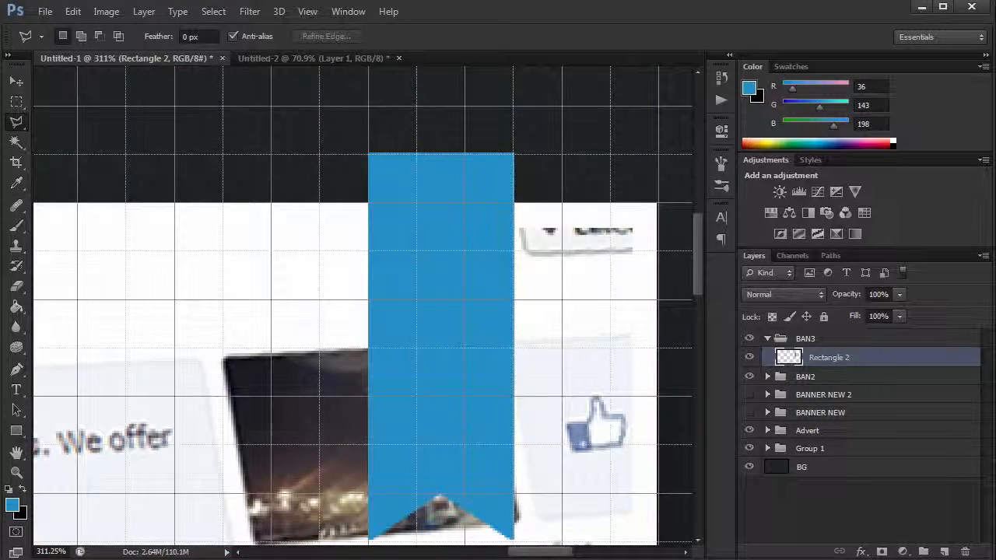
key(ctrl+shift+alt+n)
drag(837, 357, 837, 377)
Draw a triangular Pen path for the fold, one grid square wide and high, beside the vertical ribbon's upper-left corner
click(16, 369)
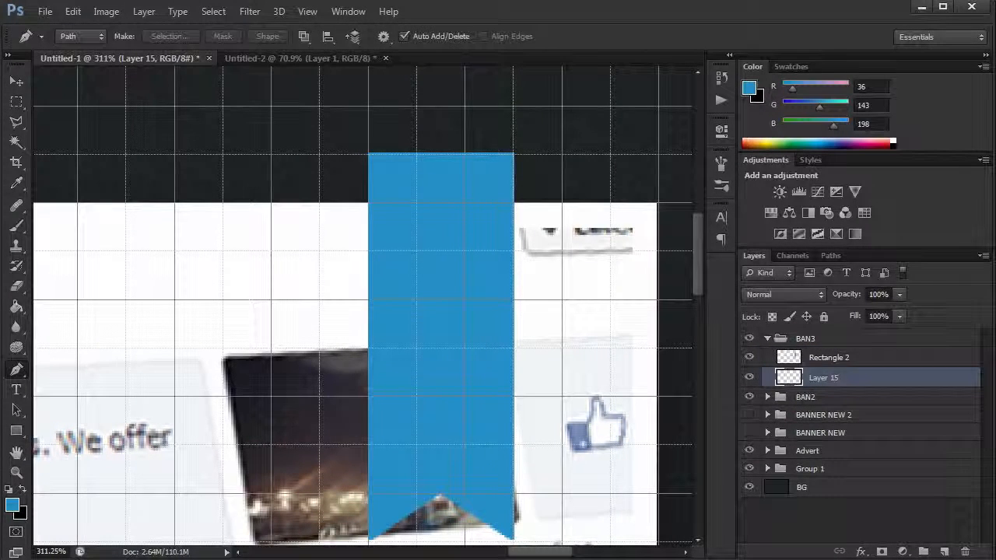
click(369, 155)
click(321, 204)
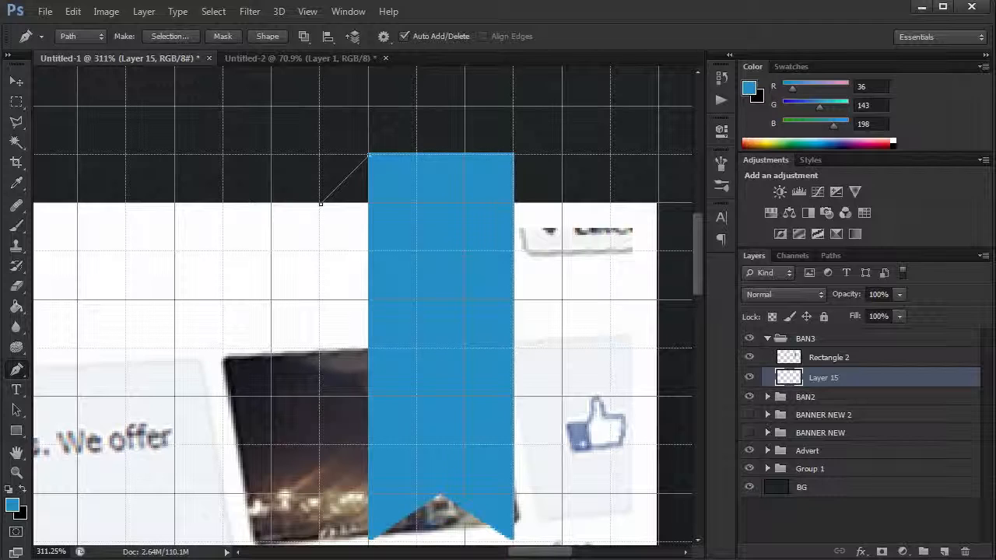
click(369, 203)
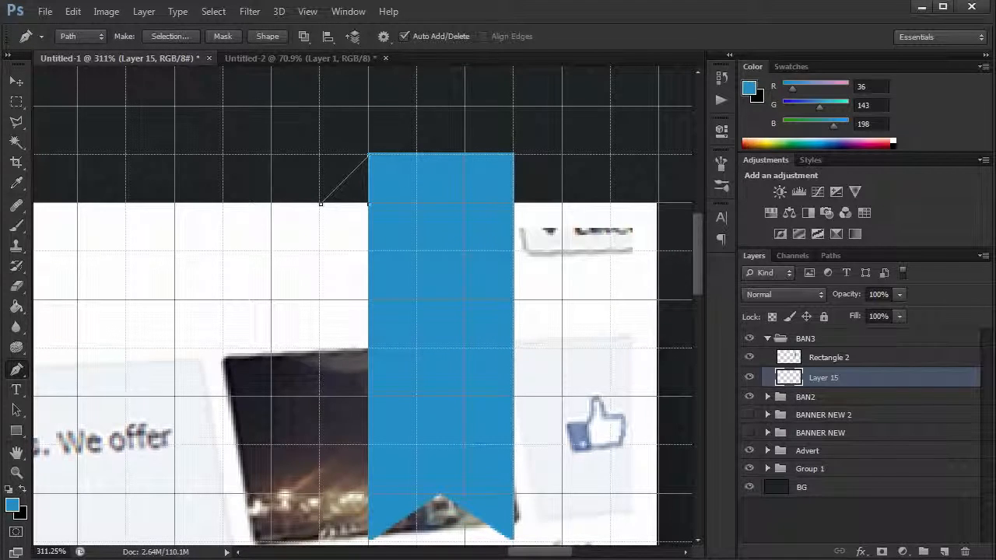
Fill the triangular fold path with a darker shade of the ribbon's blue at 100% opacity in Normal mode
right_click(350, 188)
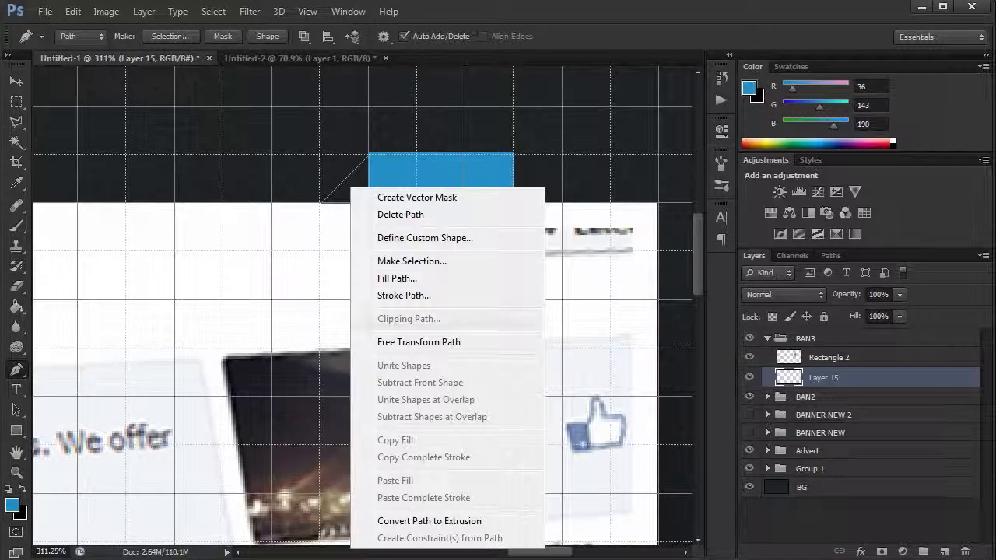
click(397, 278)
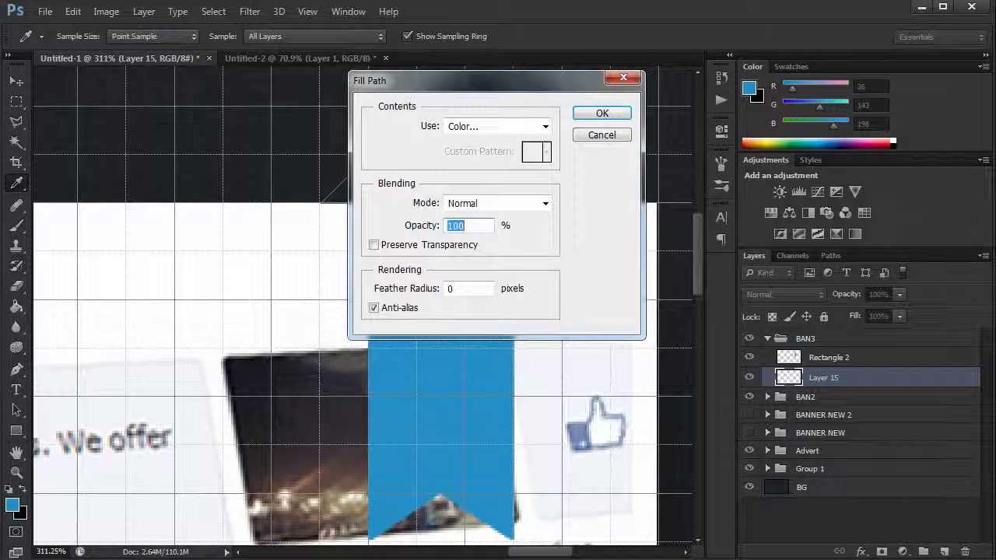
click(498, 126)
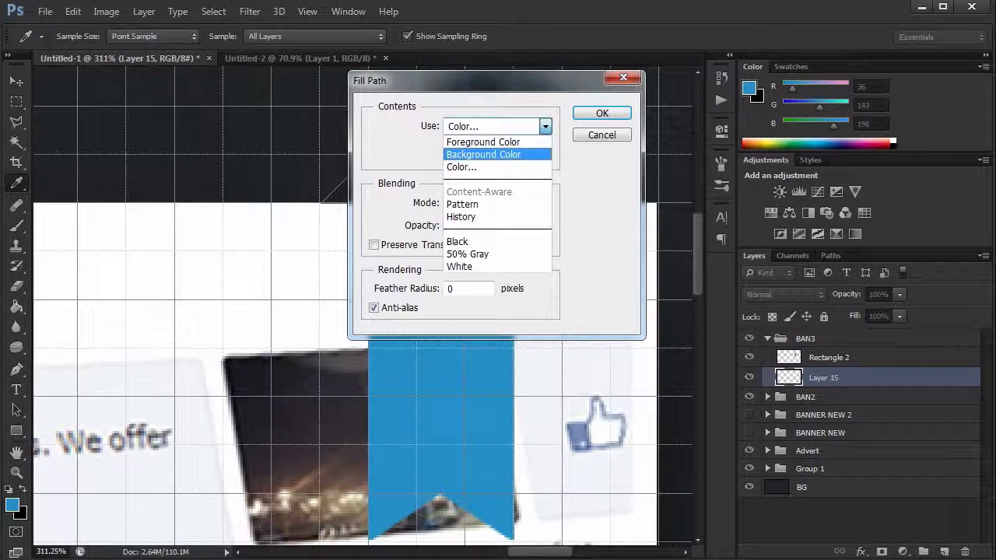
click(466, 166)
click(795, 118)
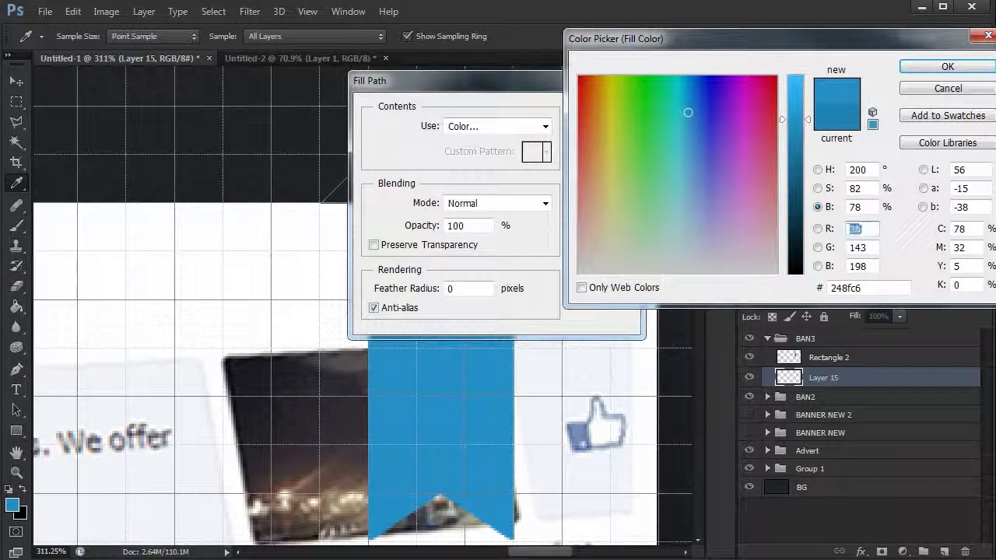
drag(795, 118, 796, 143)
click(948, 66)
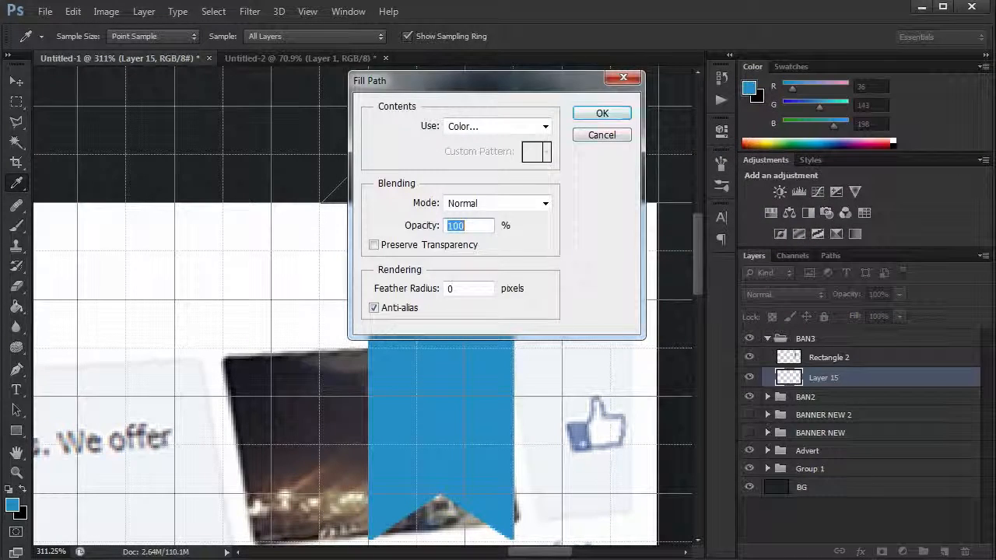
click(600, 111)
Deselect the fold layer, collapse the BAN3 group and deselect the work path to hide its outline
click(856, 515)
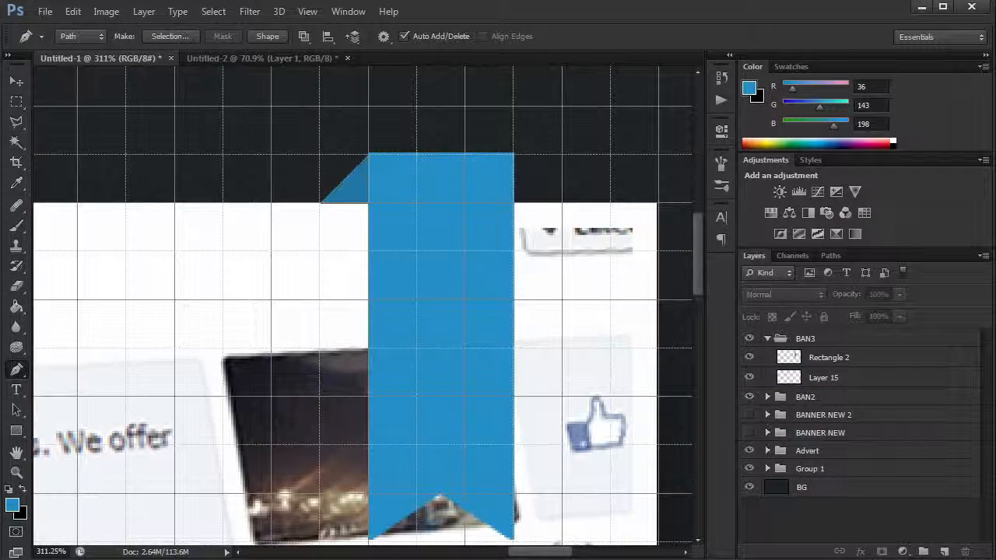
click(768, 339)
click(830, 255)
click(856, 350)
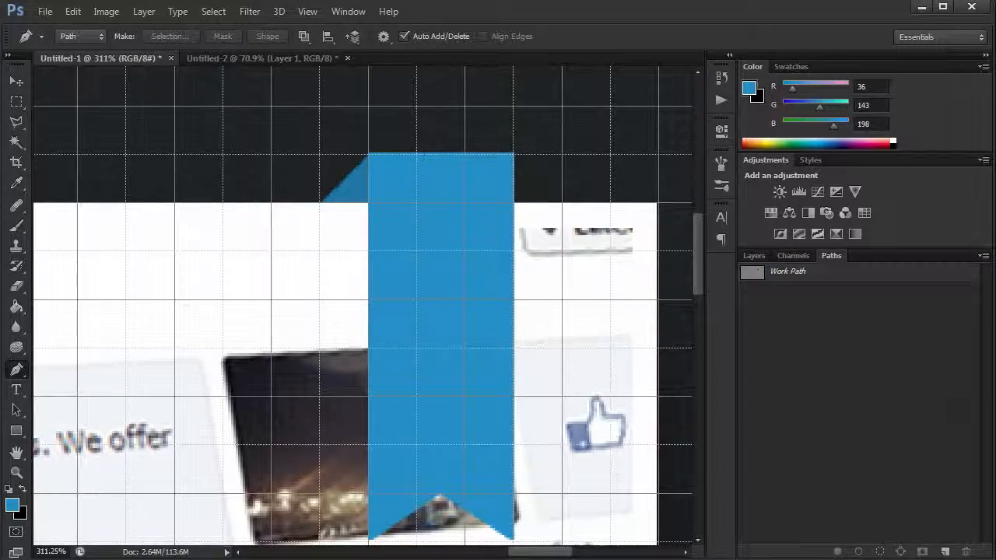
Hide the grid, fit the whole advert on screen and bring back the layer list
scroll(327, 427, down, 5)
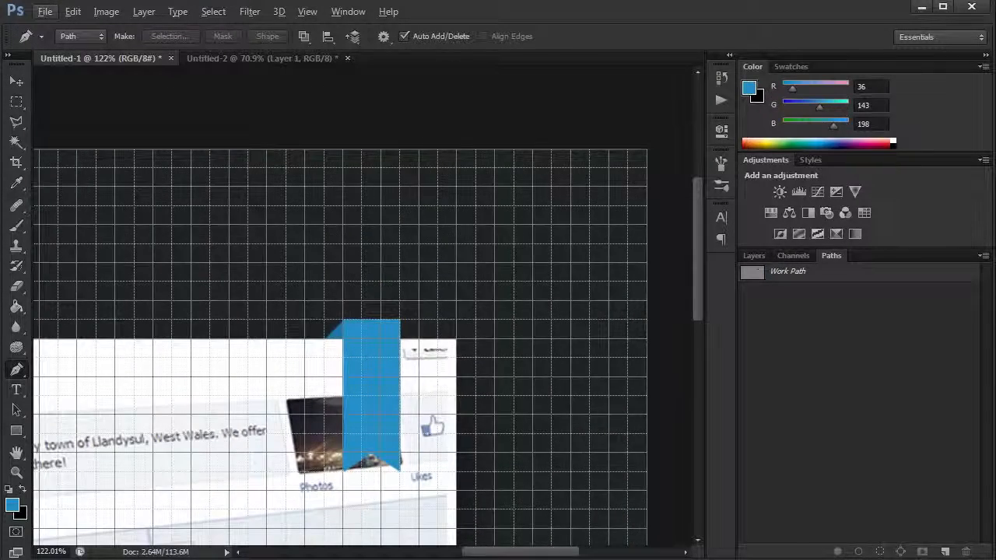
key(ctrl+apostrophe)
key(z)
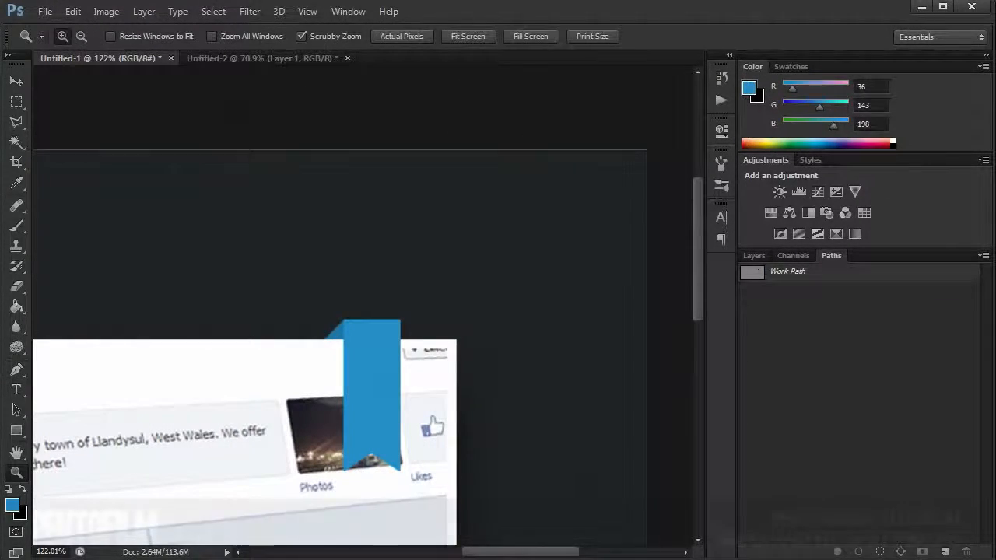
click(401, 36)
click(468, 36)
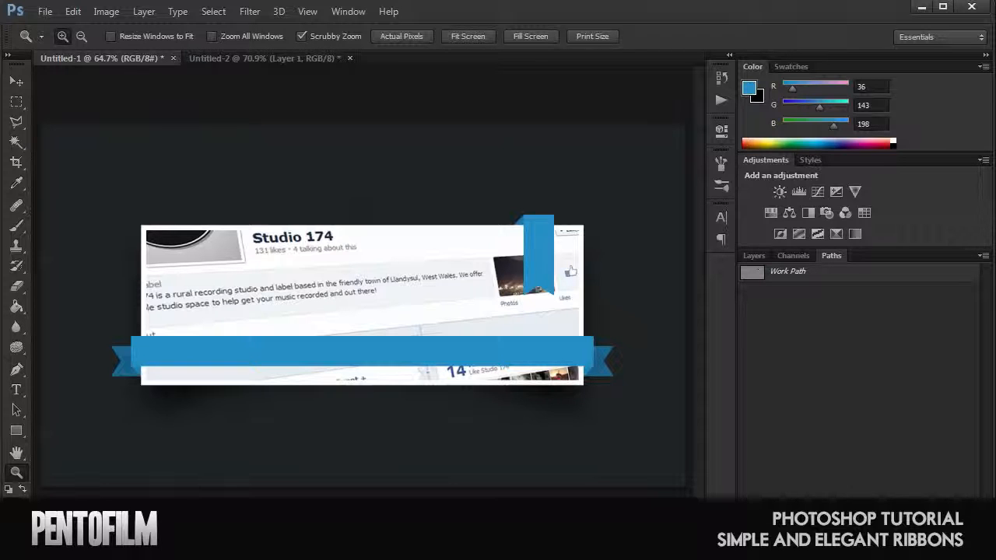
click(753, 256)
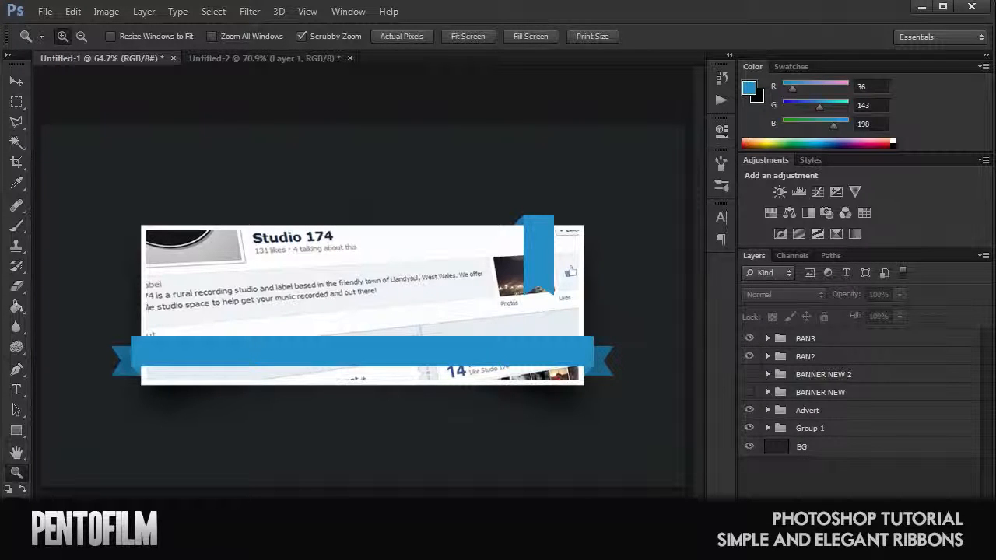